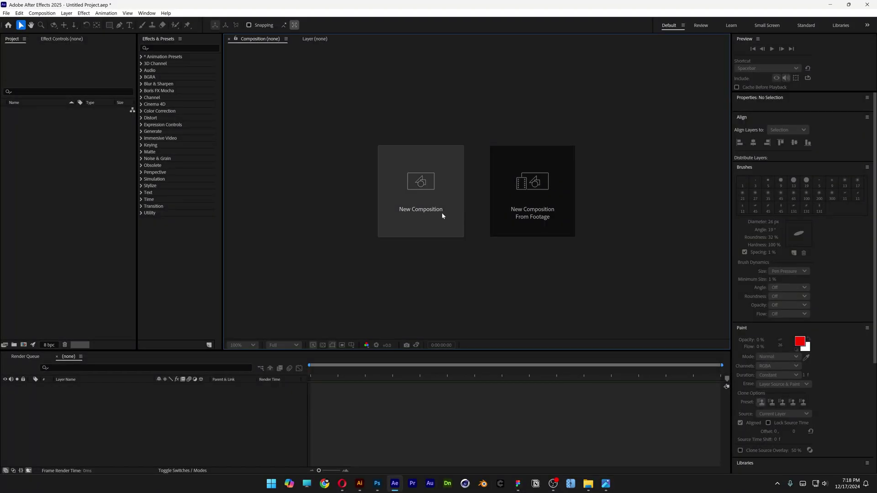
# - Create a composition named VHS with the HD 1920x1080 29.97 fps preset and add the Metaverse Dancing video to its timeline
pyautogui.click(442, 212)
pyautogui.write('VHS')
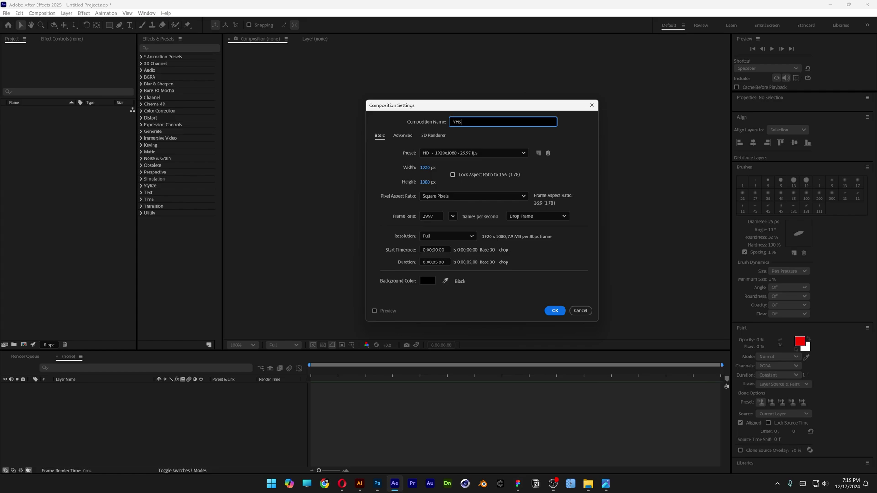
pyautogui.click(521, 153)
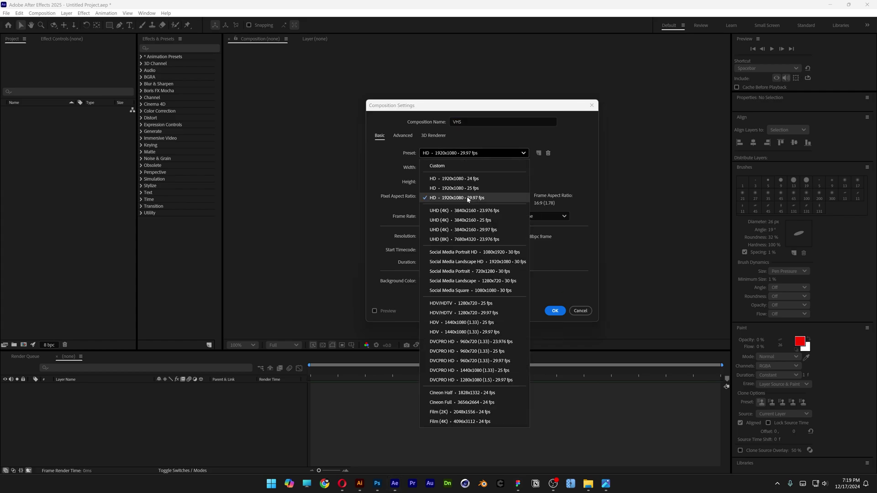
pyautogui.click(468, 198)
pyautogui.click(555, 311)
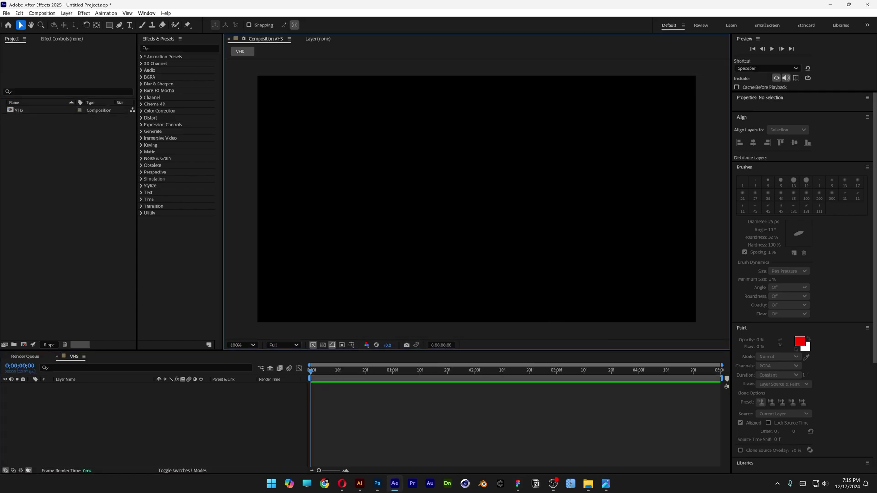
pyautogui.moveTo(403, 164); pyautogui.dragTo(164, 413)
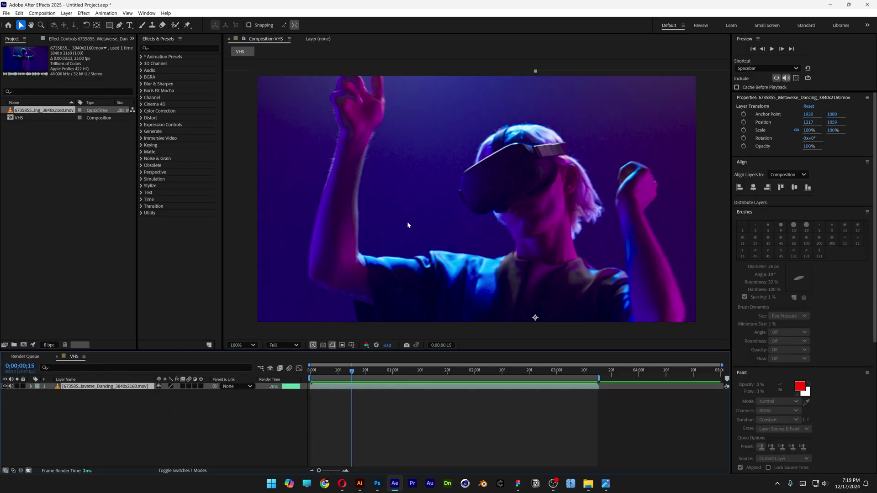
# - Add an adjustment layer above the video and rename it FX
pyautogui.click(66, 13)
pyautogui.moveTo(78, 22)
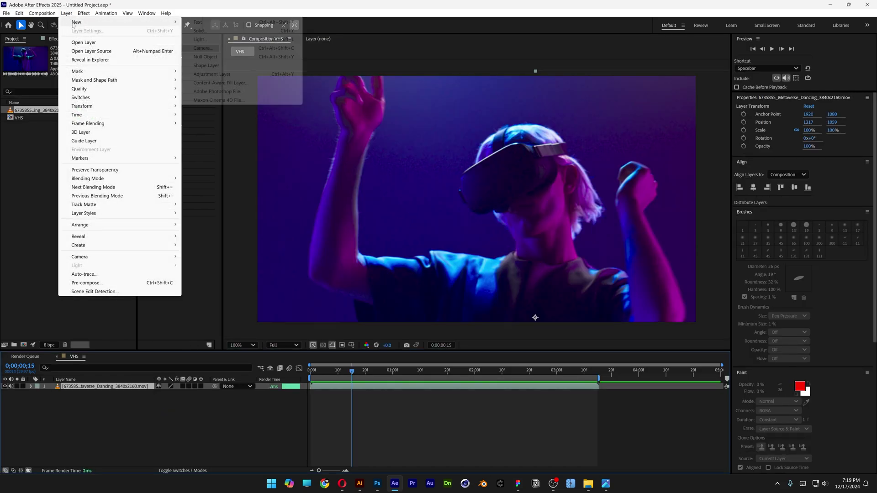
pyautogui.click(241, 75)
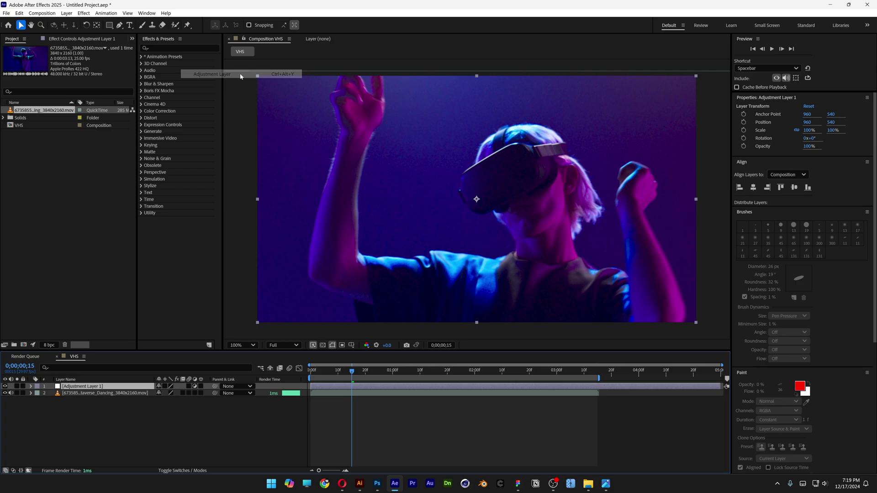
pyautogui.rightClick(103, 391)
pyautogui.click(139, 365)
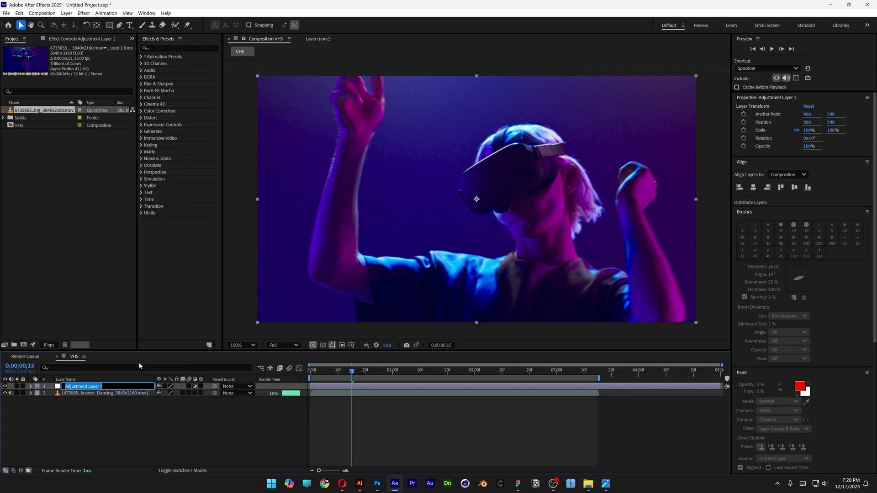
pyautogui.write('FX')
pyautogui.click(103, 404)
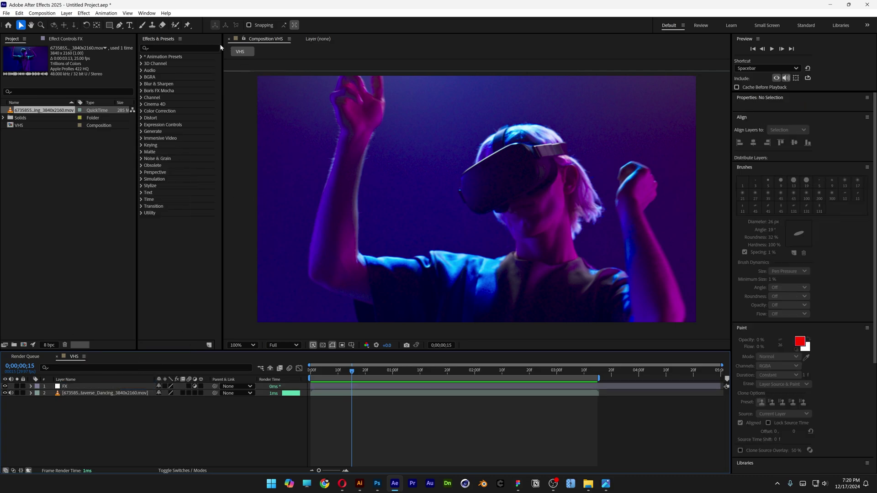
# - Apply Brightness & Contrast to the FX layer with brightness 40 and contrast 28
pyautogui.click(191, 48)
pyautogui.write('brightness')
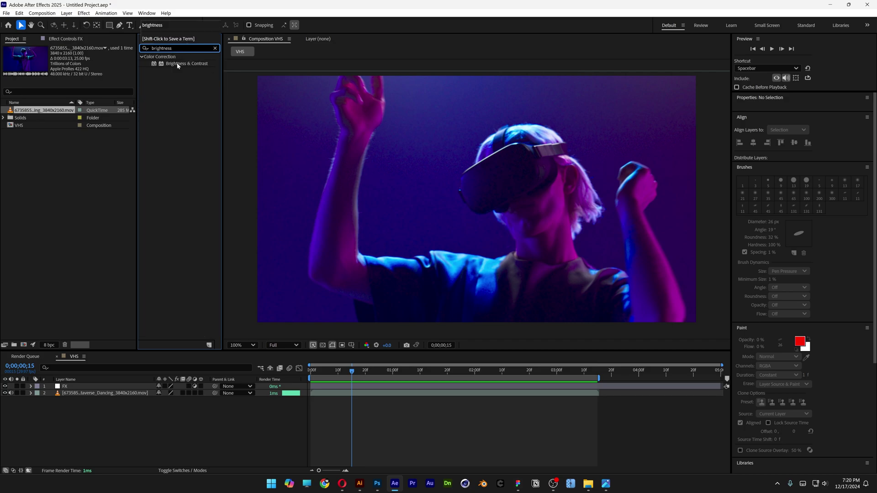
pyautogui.moveTo(174, 64); pyautogui.dragTo(70, 389)
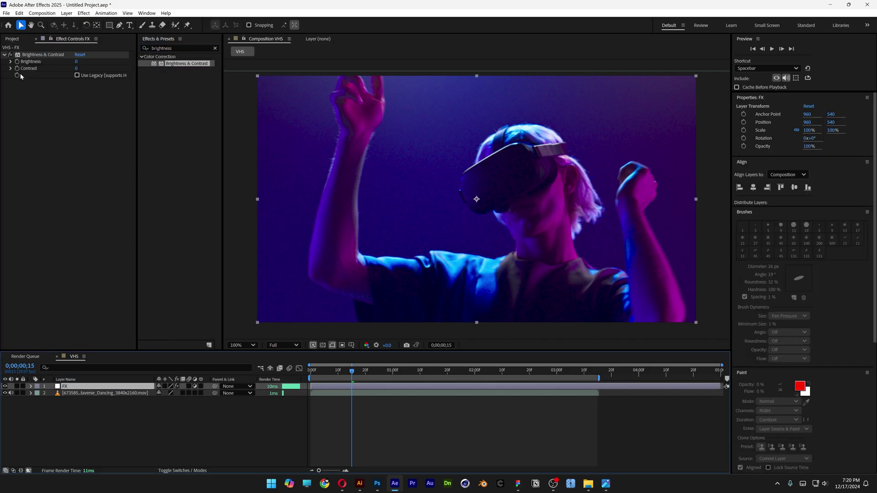
pyautogui.moveTo(76, 61)
pyautogui.mouseDown()
pyautogui.moveTo(89, 61)
pyautogui.moveTo(86, 69)
pyautogui.mouseUp()
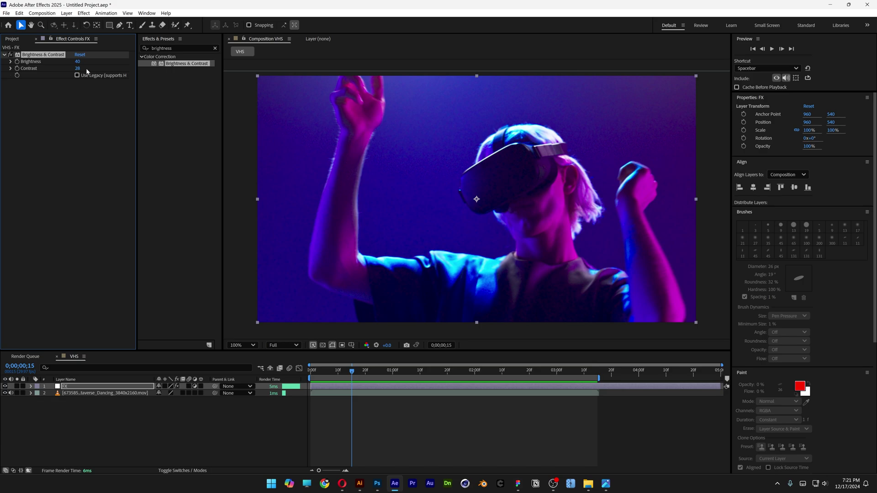
# - Apply the Venetian Blinds animation preset to the FX layer and set its Transition Completion to 52%
pyautogui.moveTo(178, 48); pyautogui.dragTo(108, 43)
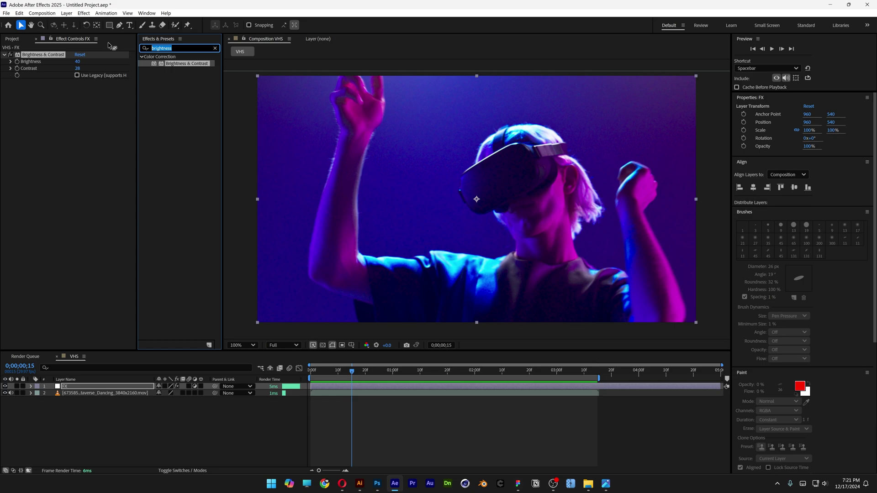
pyautogui.write('venetian')
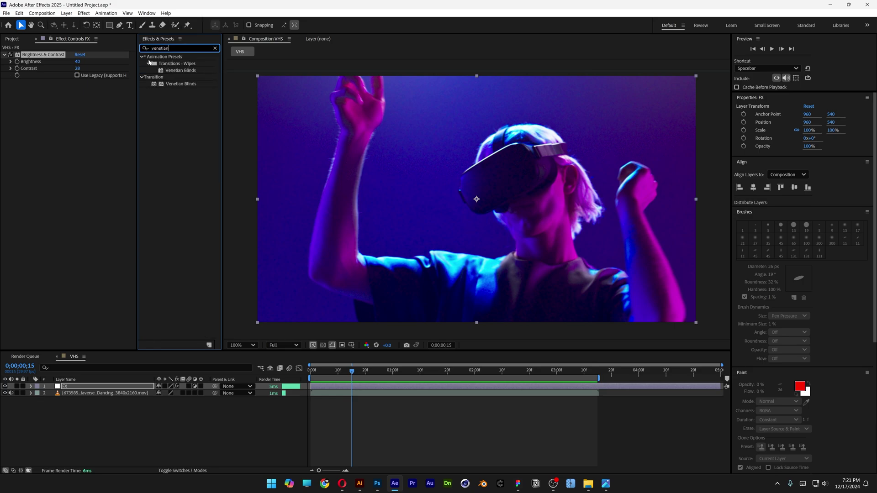
pyautogui.moveTo(182, 72); pyautogui.dragTo(69, 155)
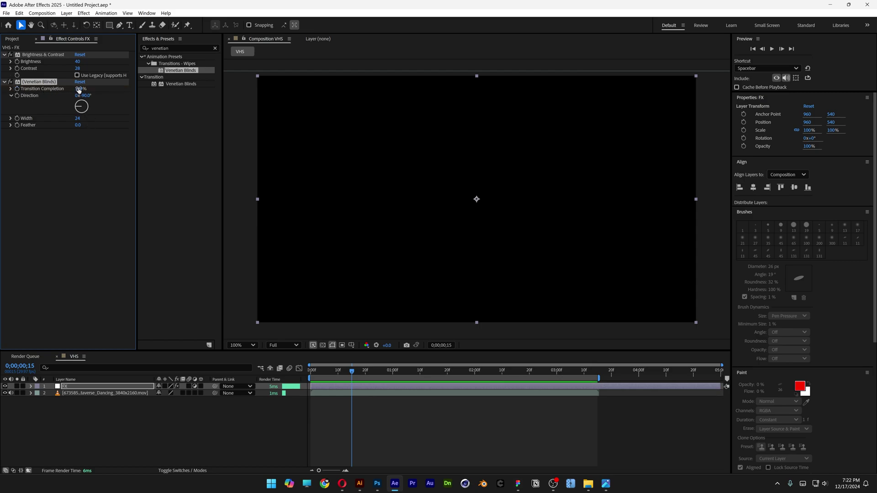
pyautogui.moveTo(79, 90); pyautogui.dragTo(72, 90)
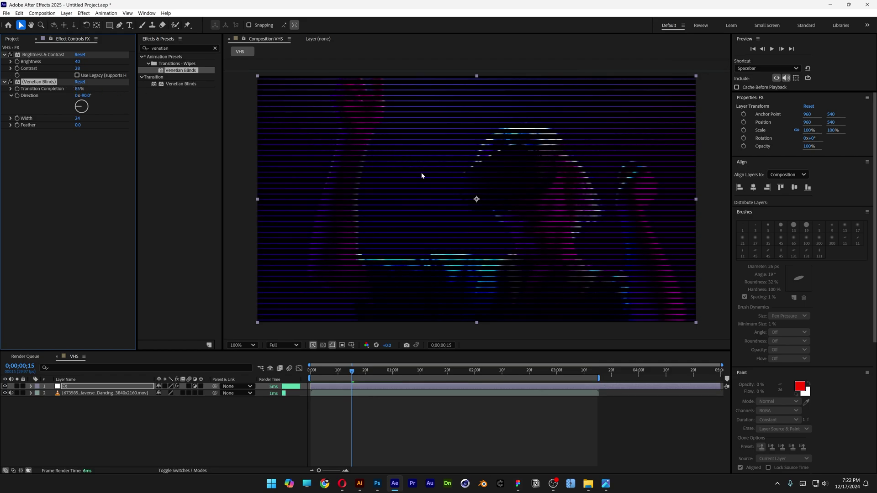
pyautogui.press('.')
pyautogui.moveTo(84, 93); pyautogui.dragTo(66, 89)
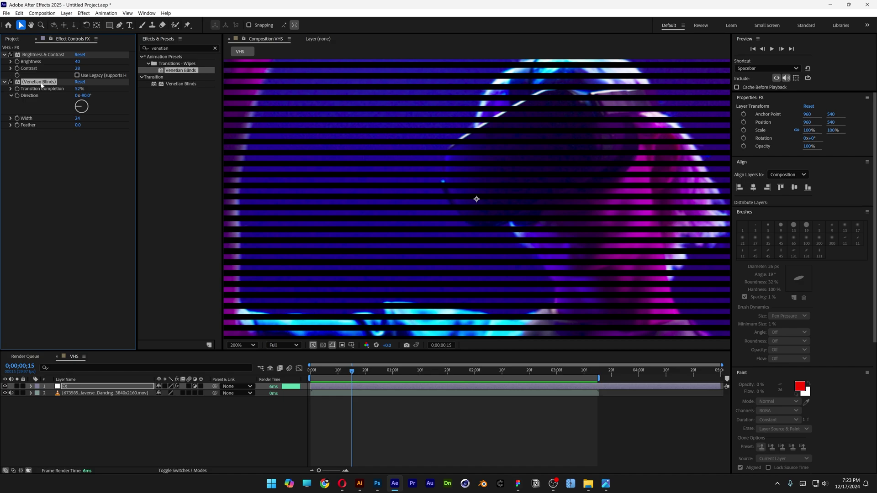
# - Duplicate the Venetian Blinds effect and set the copy's Direction to 0°
pyautogui.hotkey('ctrl', 'd')
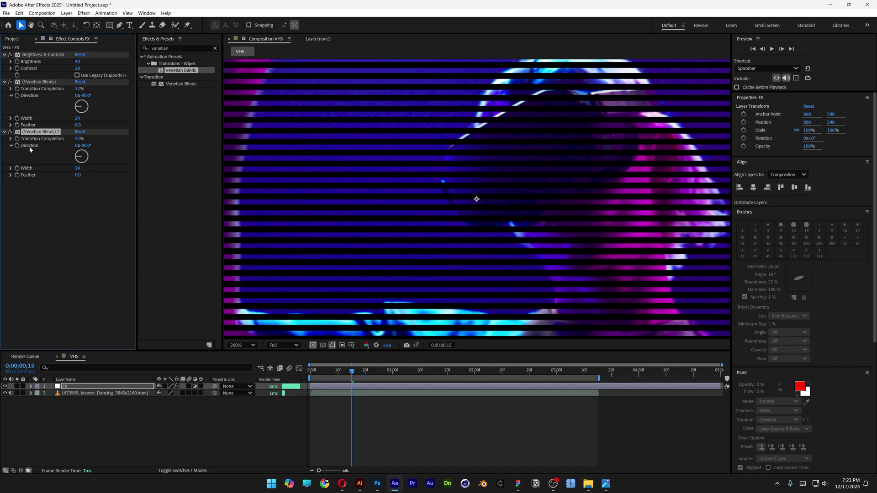
pyautogui.click(86, 146)
pyautogui.write('0')
pyautogui.press('Return')
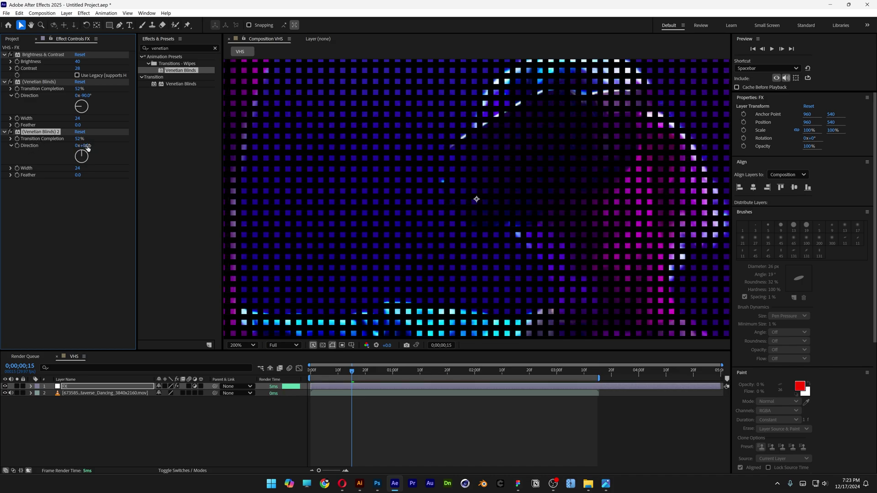
# - Set the Width of both Venetian Blinds effects to 10
pyautogui.press('.')
pyautogui.scroll(-3, 480, 171)
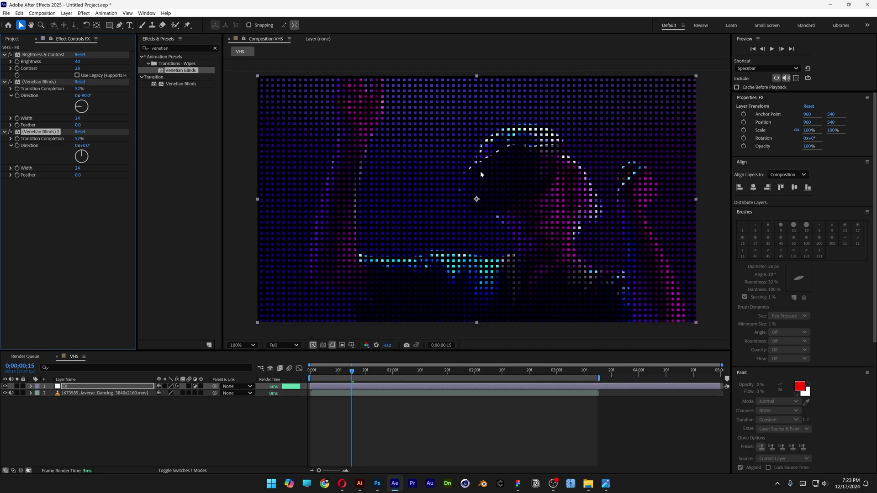
pyautogui.scroll(2, 479, 246)
pyautogui.press('.')
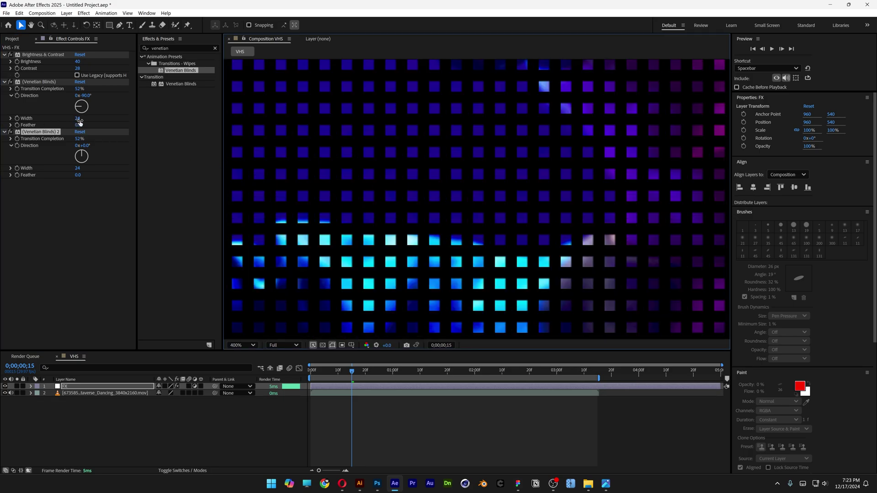
pyautogui.moveTo(79, 119); pyautogui.dragTo(72, 120)
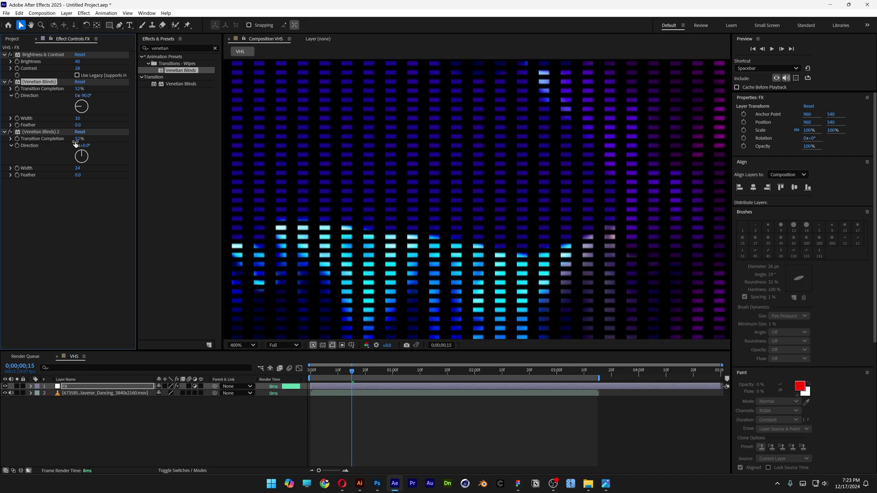
pyautogui.moveTo(77, 169); pyautogui.dragTo(72, 169)
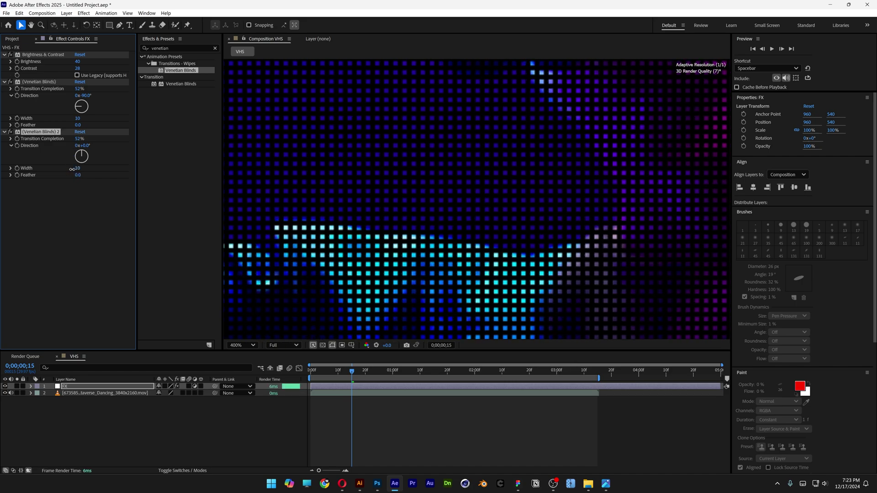
# - Apply Simple Choker below the Venetian Blinds effects on the FX layer and set its Choke Matte to 1.40
pyautogui.click(190, 49)
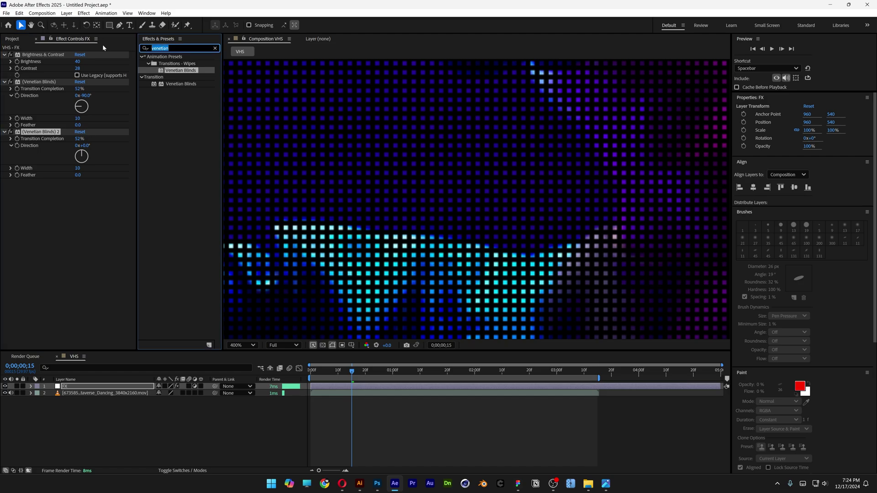
pyautogui.write('simple chok')
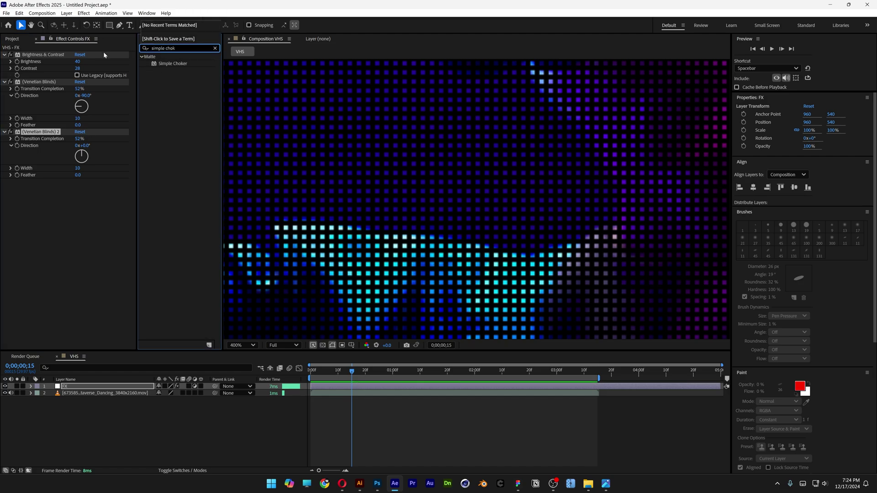
pyautogui.moveTo(173, 65); pyautogui.dragTo(74, 230)
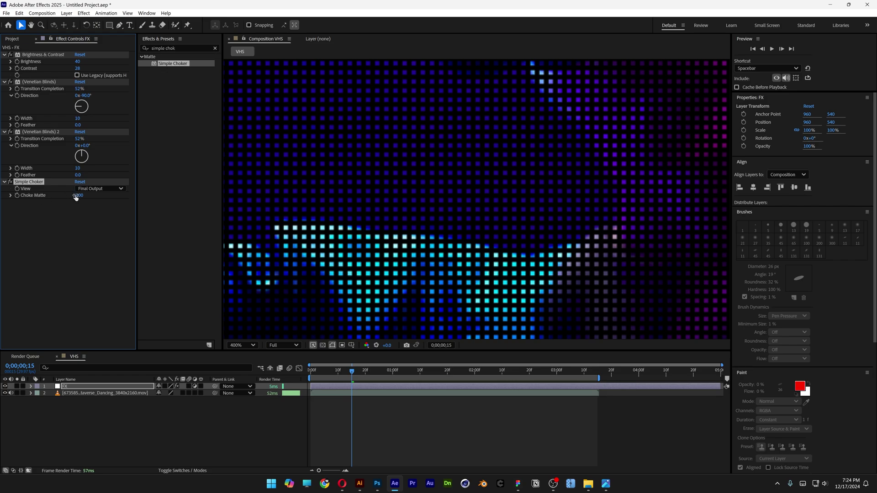
pyautogui.moveTo(76, 196); pyautogui.dragTo(82, 196)
# - Set the Transition Completion of both Venetian Blinds effects to 26%
pyautogui.scroll(1, 452, 266)
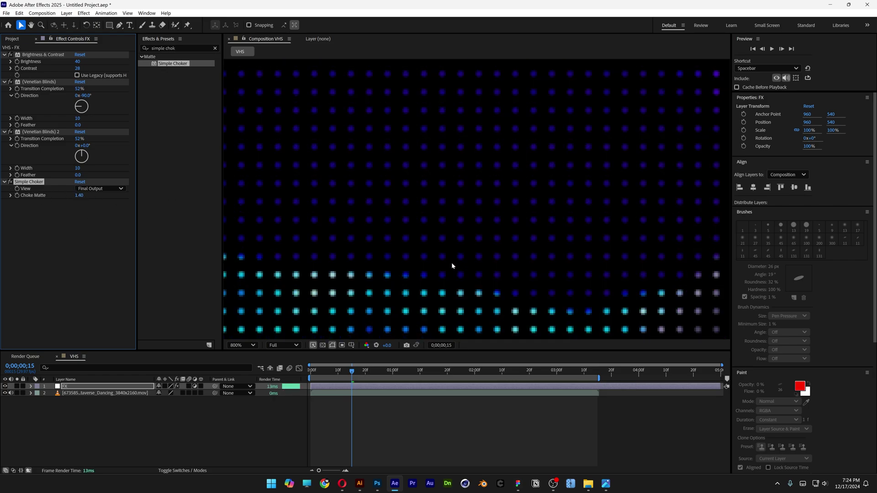
pyautogui.moveTo(453, 284); pyautogui.dragTo(465, 180)
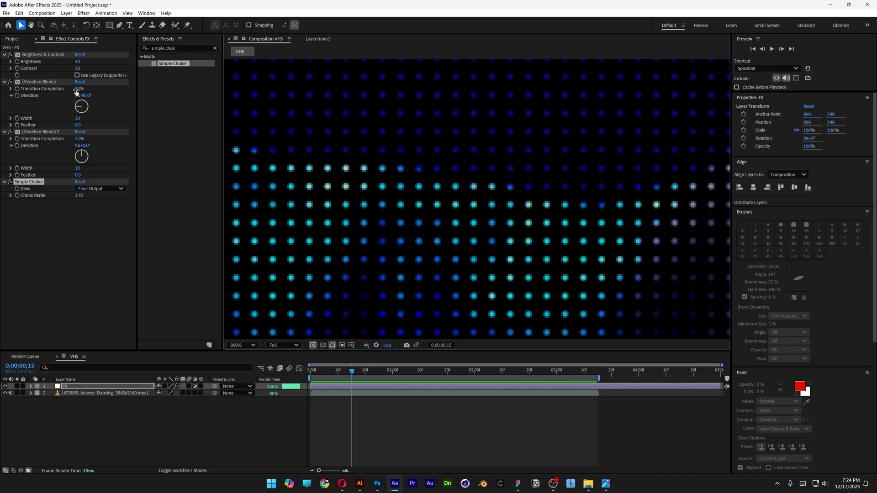
pyautogui.moveTo(76, 92); pyautogui.dragTo(65, 89)
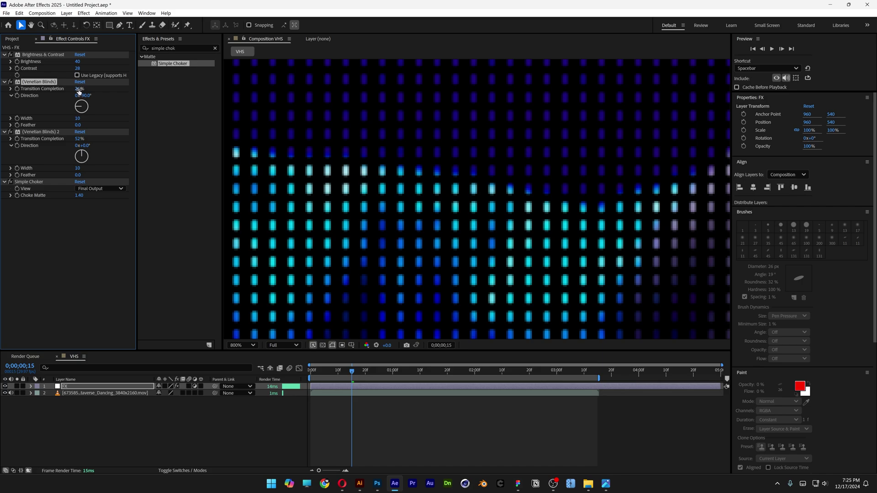
pyautogui.click(79, 89)
pyautogui.click(80, 138)
pyautogui.write('26')
pyautogui.press('Return')
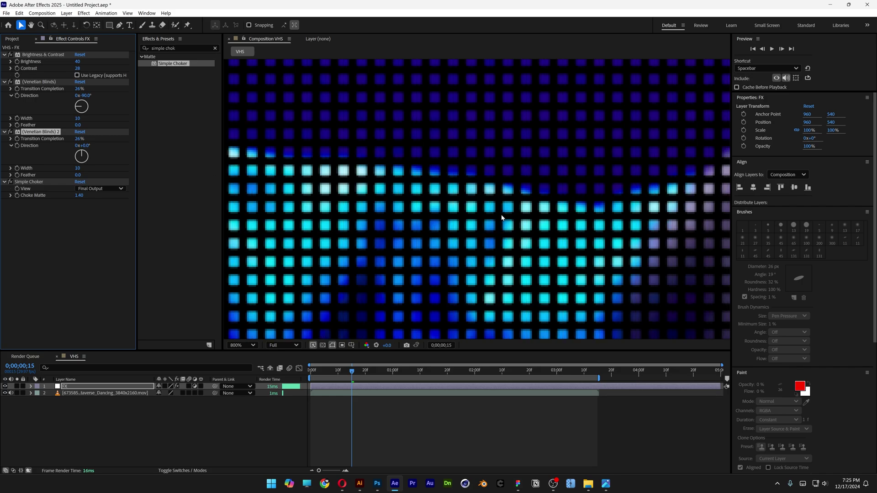
# - Set the FX layer's brightness to 110, and try a different contrast before undoing that contrast change
pyautogui.scroll(-1, 501, 218)
pyautogui.scroll(-1, 503, 218)
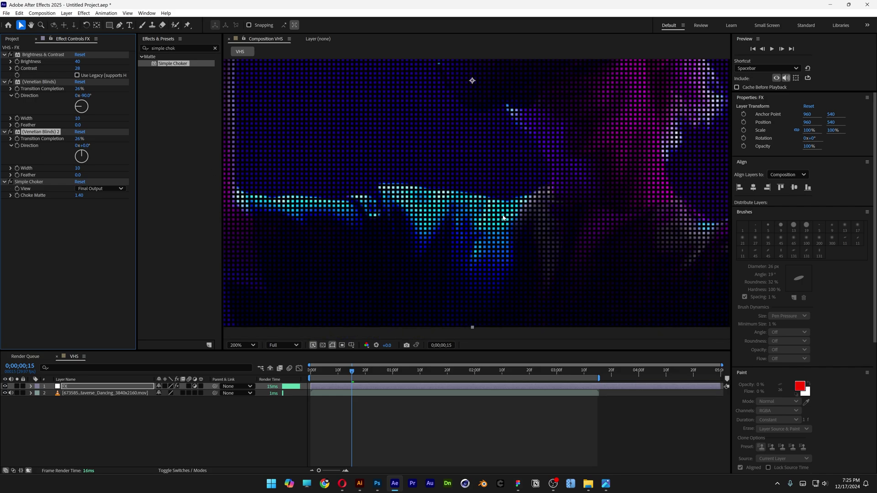
pyautogui.scroll(-2, 504, 218)
pyautogui.scroll(2, 524, 213)
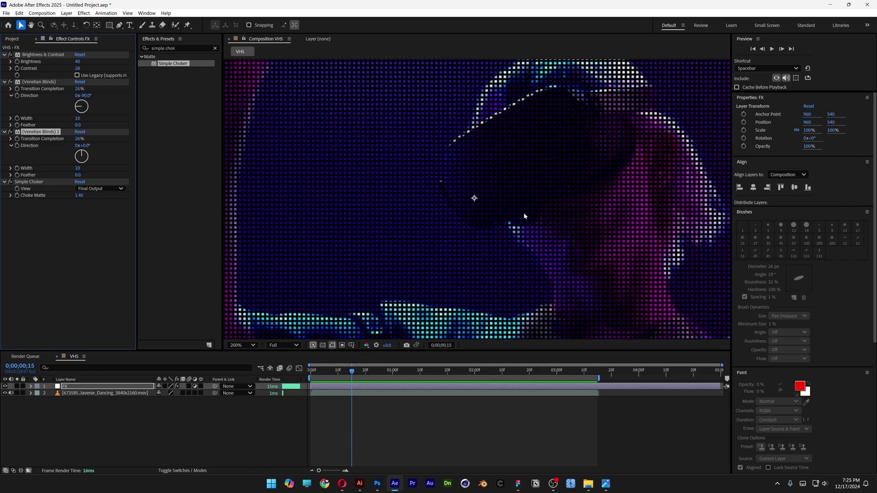
pyautogui.scroll(-1, 523, 213)
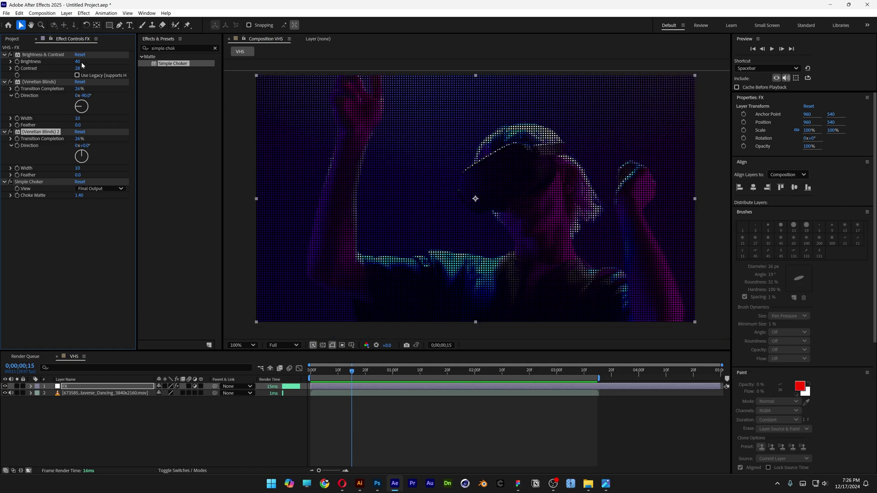
pyautogui.moveTo(77, 62); pyautogui.dragTo(109, 63)
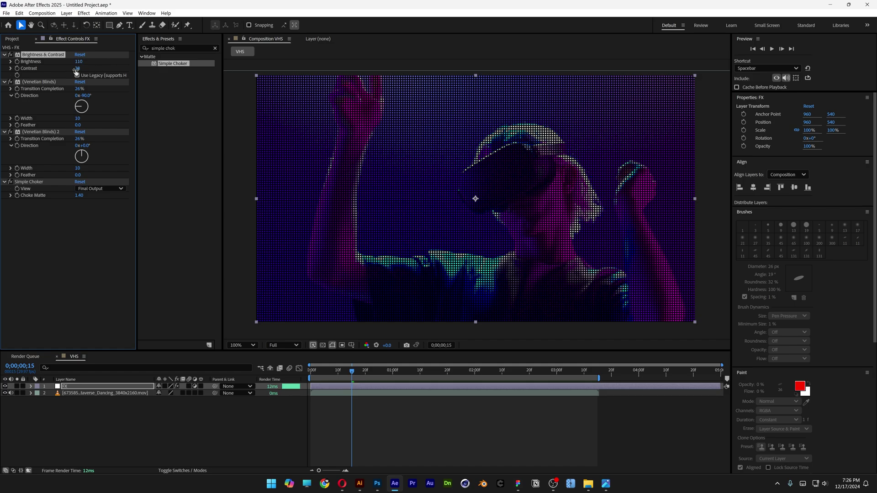
pyautogui.moveTo(78, 69); pyautogui.dragTo(104, 71)
pyautogui.hotkey('ctrl', 'z')
# - Apply Wave Warp below Simple Choker on the FX layer and set its wave type to Noise
pyautogui.moveTo(181, 47); pyautogui.dragTo(124, 47)
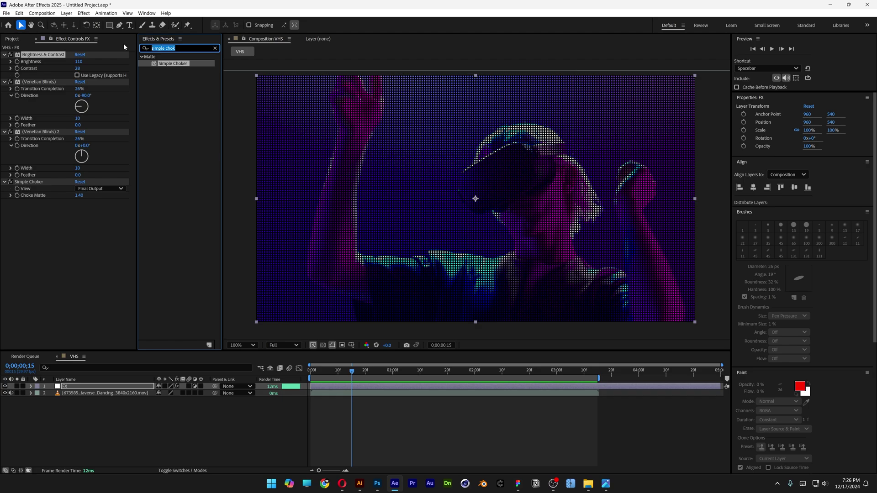
pyautogui.write('wave warp')
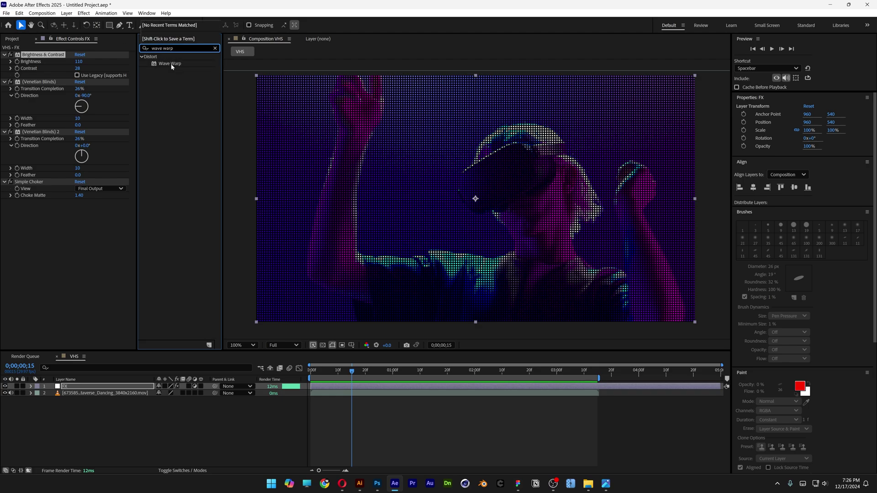
pyautogui.moveTo(172, 65); pyautogui.dragTo(80, 259)
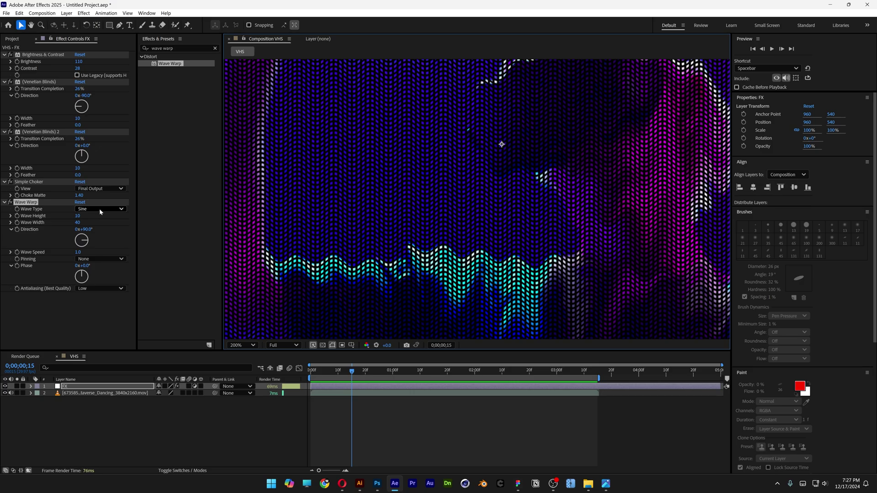
pyautogui.click(100, 210)
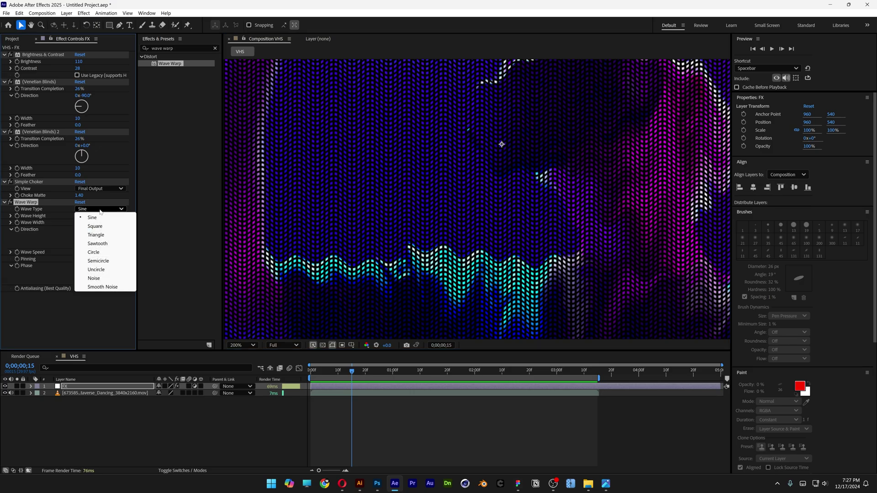
pyautogui.click(101, 279)
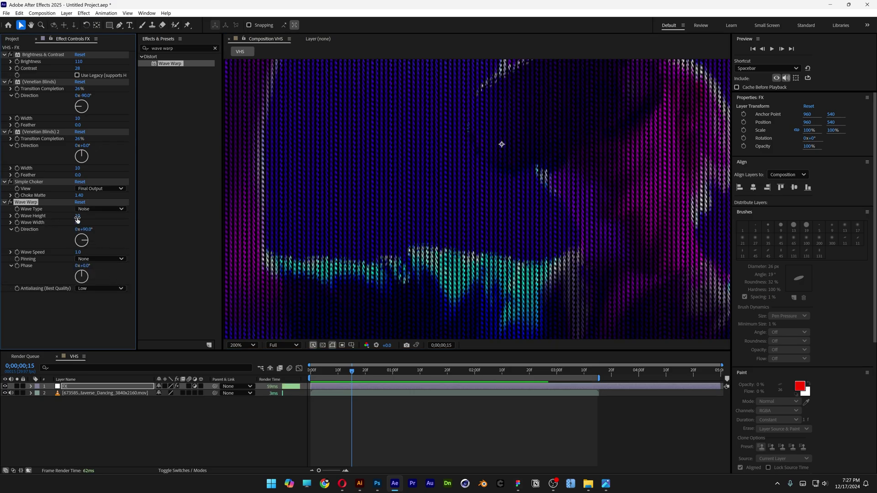
# - Set Wave Warp's Wave Height to 5 and Wave Width to 1000, and preview the composition
pyautogui.moveTo(77, 219); pyautogui.dragTo(76, 219)
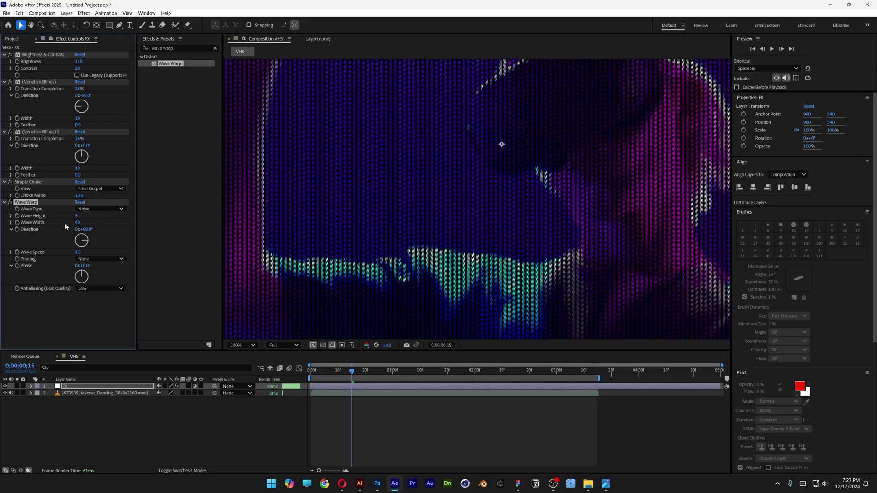
pyautogui.moveTo(77, 223); pyautogui.dragTo(310, 223)
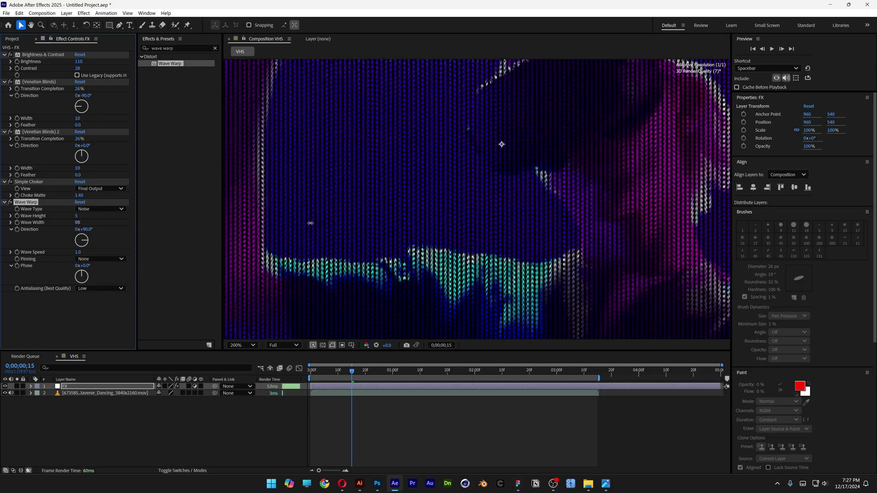
pyautogui.click(78, 223)
pyautogui.write('100')
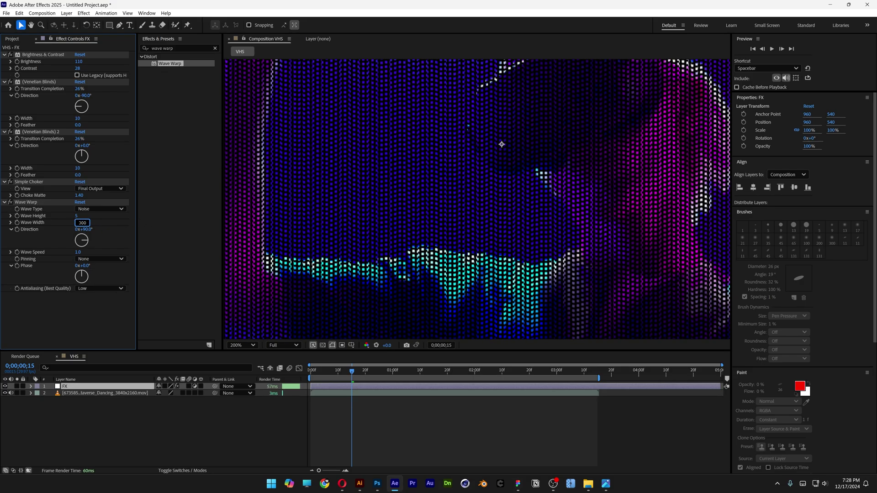
pyautogui.press('Return')
pyautogui.moveTo(352, 367); pyautogui.dragTo(384, 365)
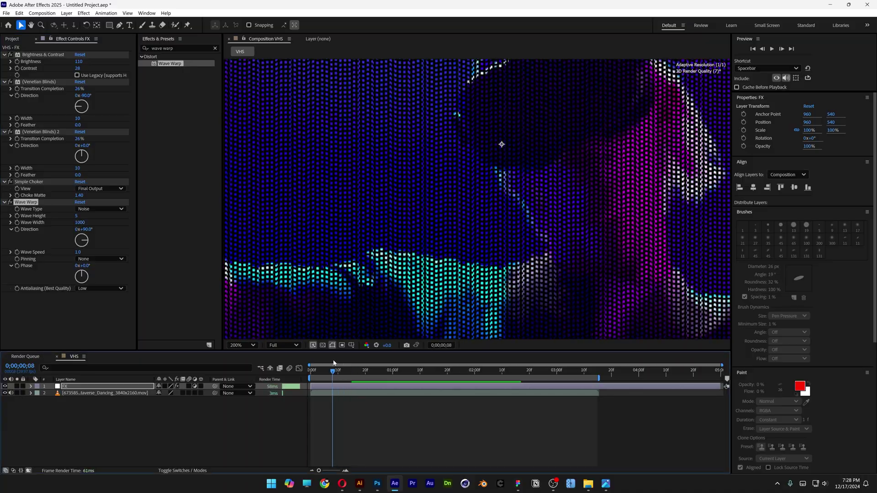
pyautogui.press('space')
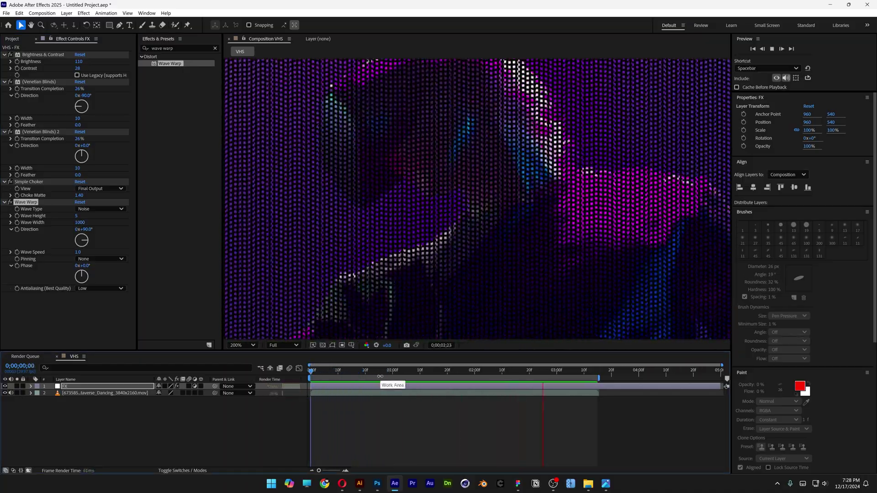
pyautogui.press('space')
# - Apply Glow below Wave Warp on the FX layer with a 39.6% threshold, radius 43 and intensity 1.2
pyautogui.click(184, 48)
pyautogui.moveTo(184, 48); pyautogui.dragTo(114, 48)
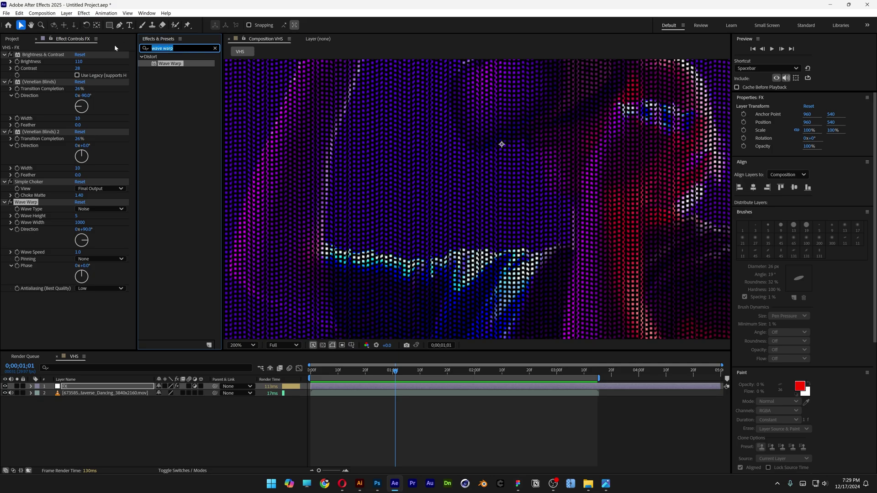
pyautogui.write('glow')
pyautogui.moveTo(170, 98); pyautogui.dragTo(78, 343)
pyautogui.press('/')
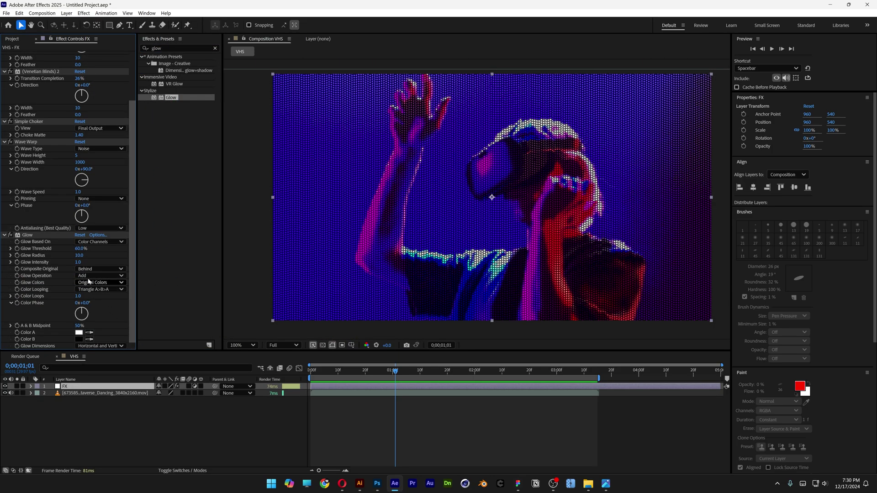
pyautogui.moveTo(81, 249)
pyautogui.mouseDown()
pyautogui.moveTo(56, 251)
pyautogui.moveTo(95, 255)
pyautogui.mouseUp()
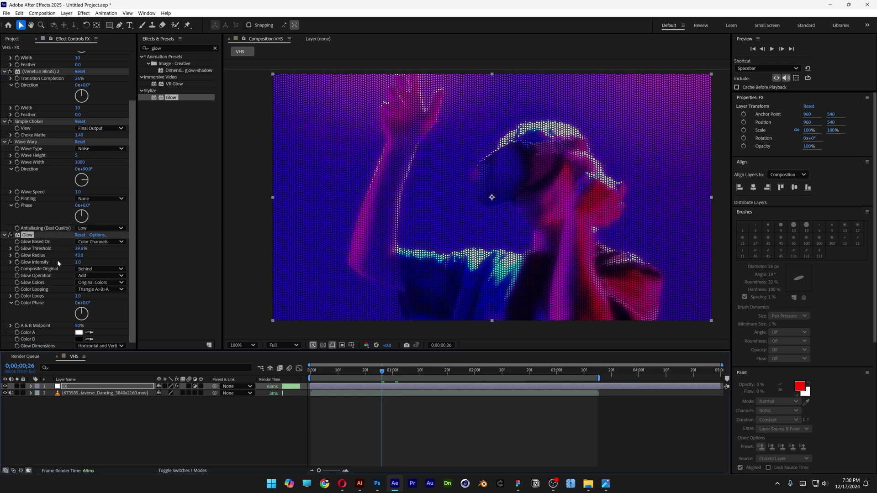
pyautogui.moveTo(78, 262)
pyautogui.mouseDown()
pyautogui.moveTo(115, 266)
pyautogui.moveTo(92, 267)
pyautogui.mouseUp()
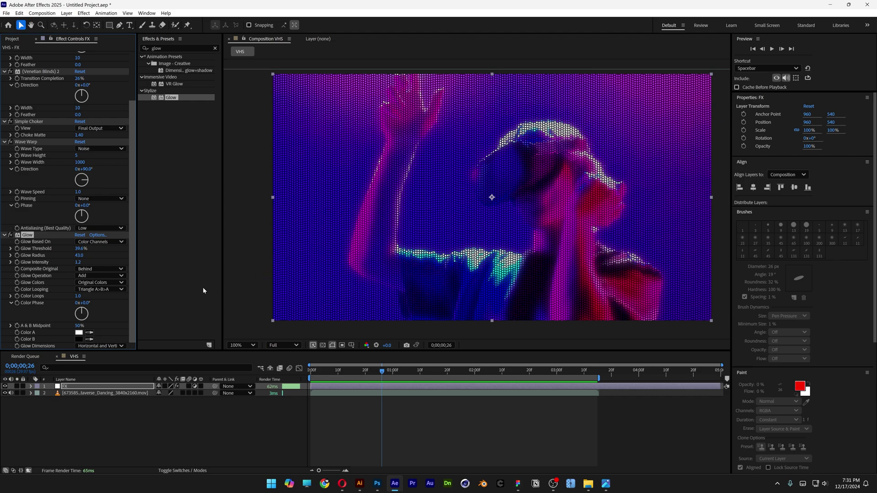
# - Set the Glow effect's colors to A & B Colors and its color looping to Sawtooth B>A
pyautogui.click(92, 283)
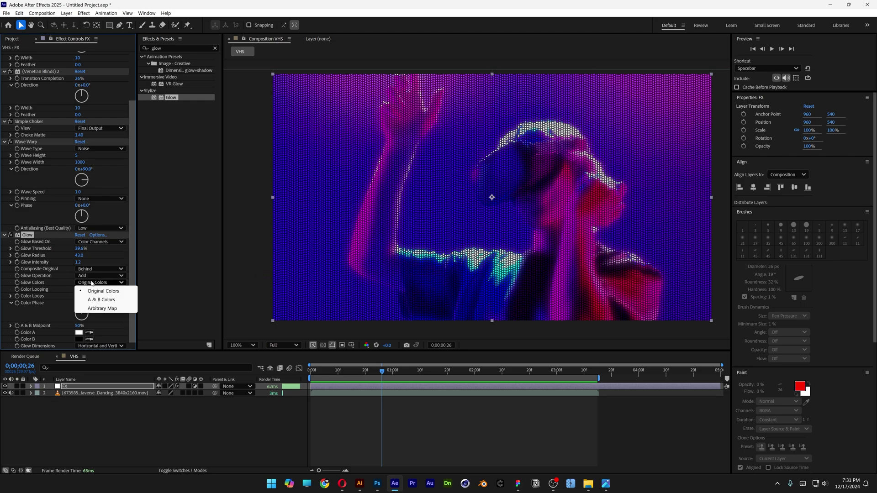
pyautogui.click(114, 300)
pyautogui.click(96, 290)
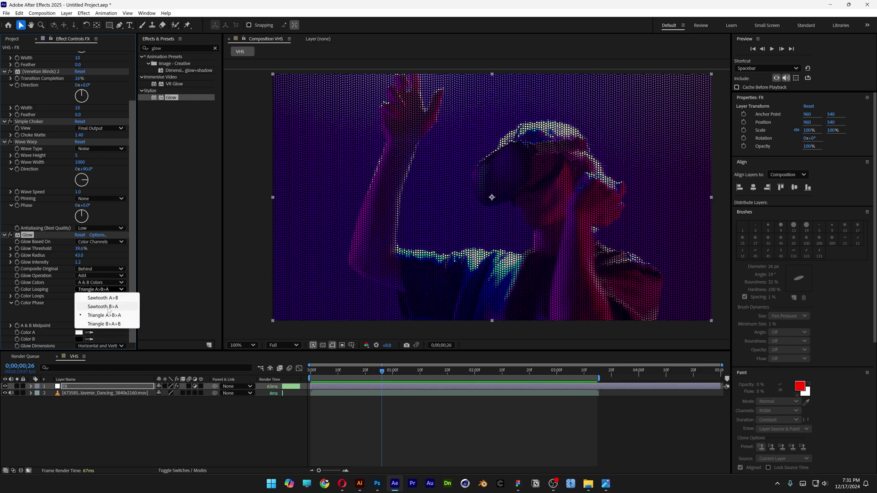
pyautogui.click(109, 306)
# - Set Glow's Color A to a violet-blue and Color B to a saturated yellow-orange, and preview the composition
pyautogui.click(82, 334)
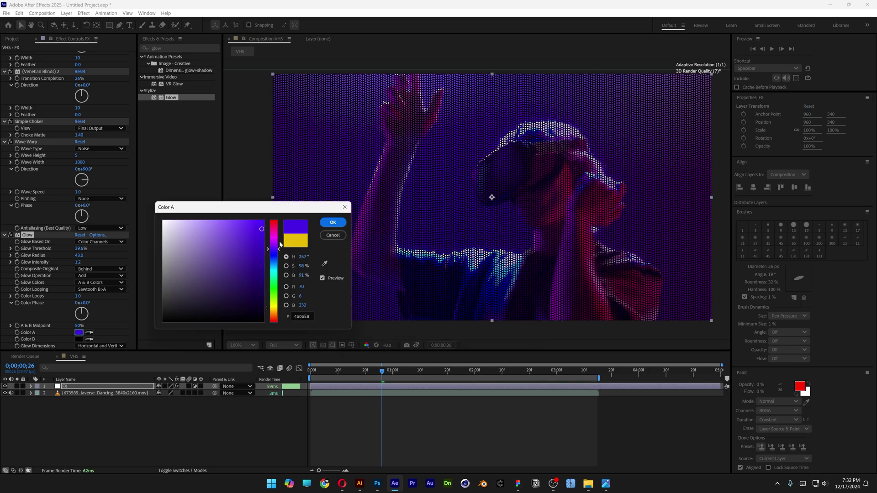
pyautogui.click(333, 223)
pyautogui.click(79, 340)
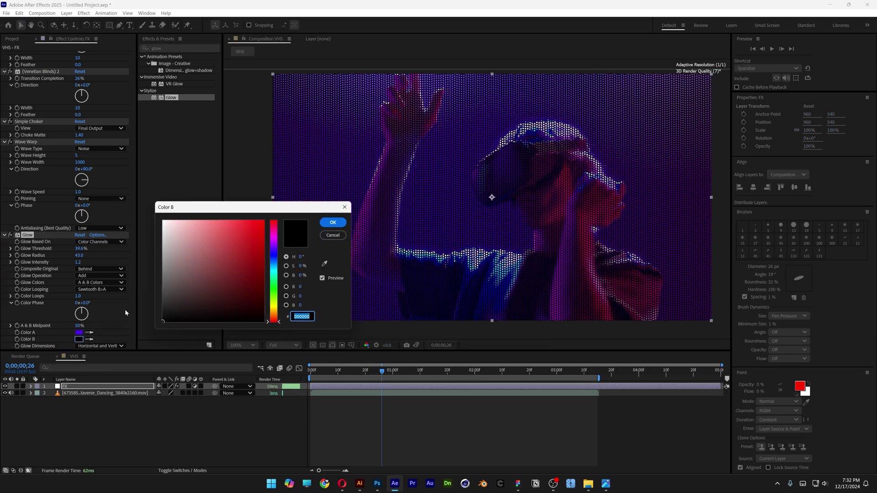
pyautogui.click(270, 307)
pyautogui.click(258, 223)
pyautogui.click(336, 224)
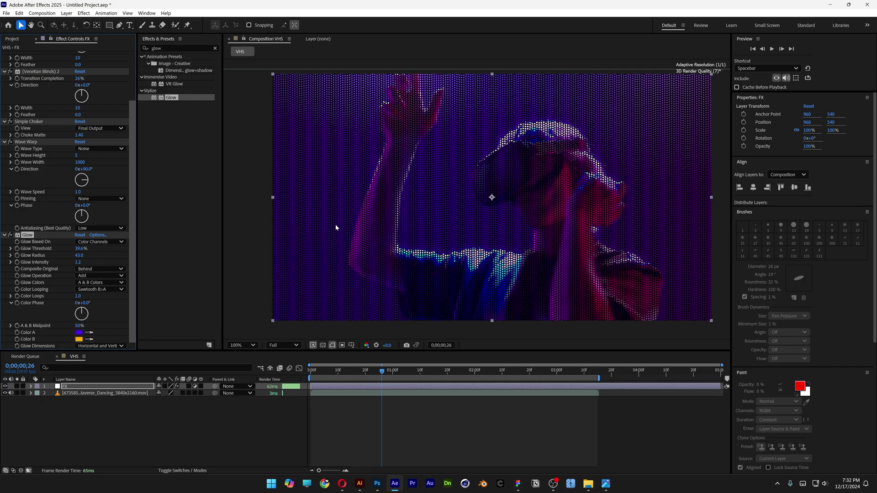
pyautogui.press('space')
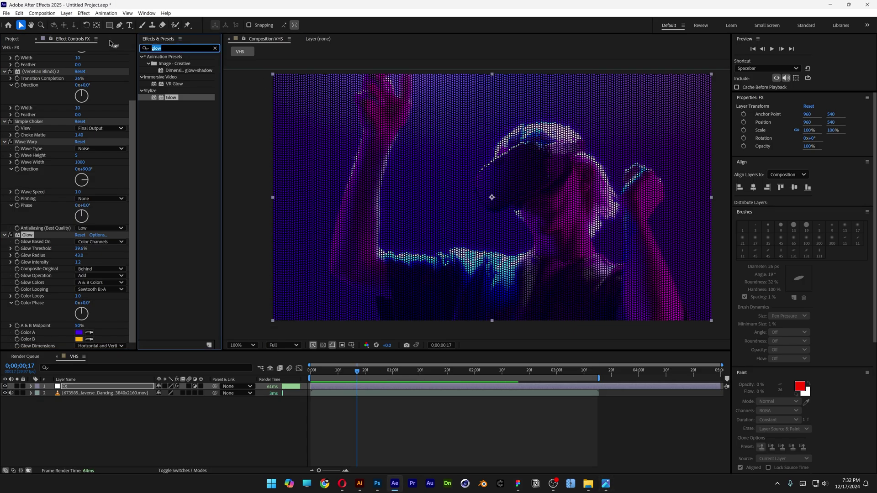
# - Apply Levels (Individual Controls) below Glow on the FX layer and expand its RGB, Red, Green and Blue settings
pyautogui.write('level')
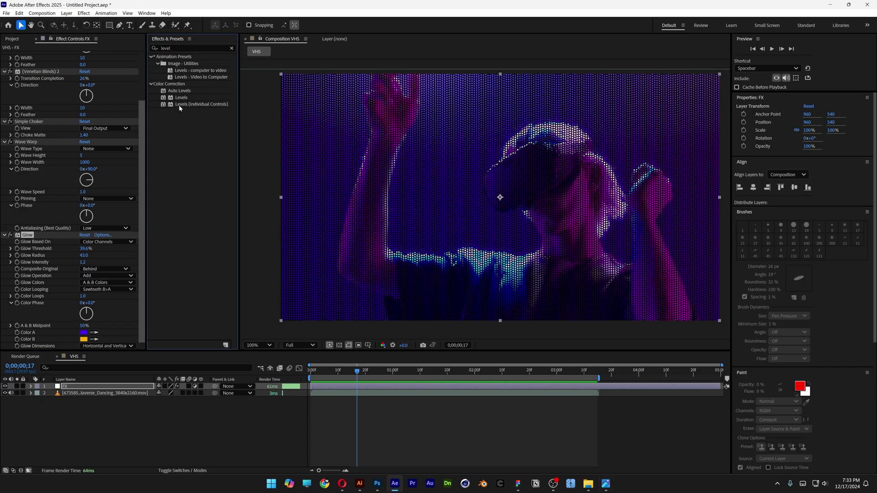
pyautogui.moveTo(178, 107); pyautogui.dragTo(140, 288)
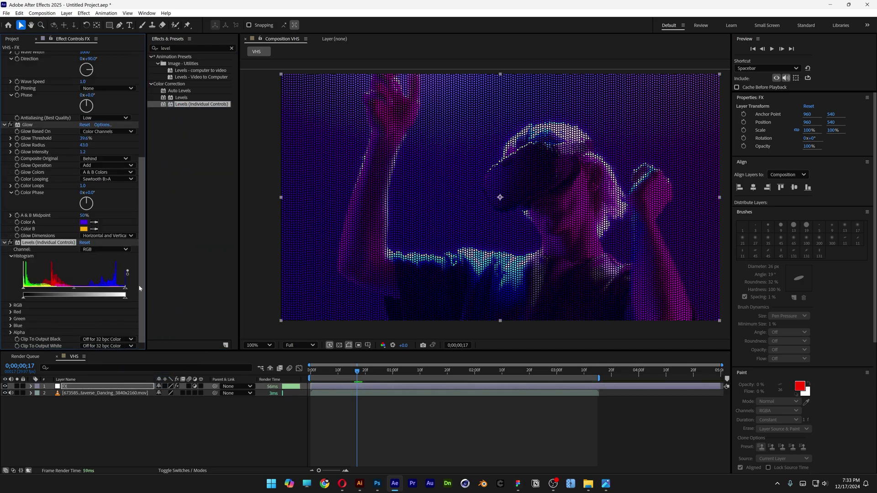
pyautogui.click(10, 325)
pyautogui.click(10, 305)
pyautogui.click(10, 298)
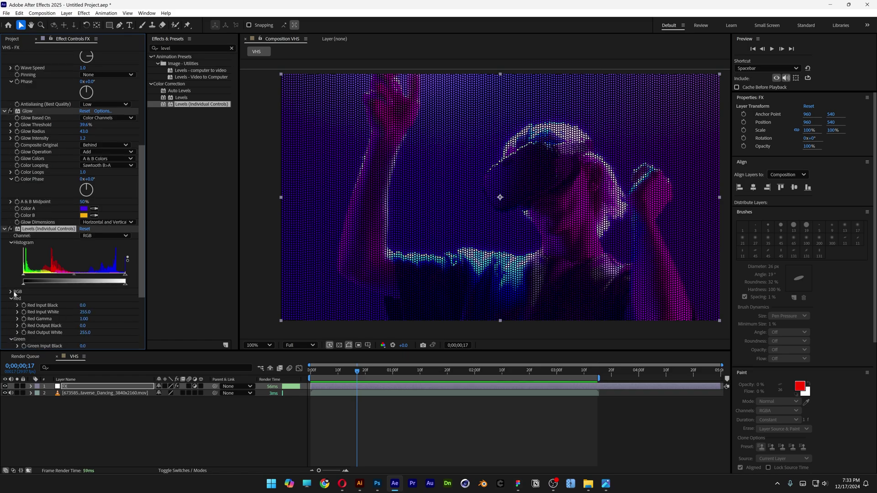
pyautogui.click(10, 291)
pyautogui.moveTo(139, 279); pyautogui.dragTo(142, 344)
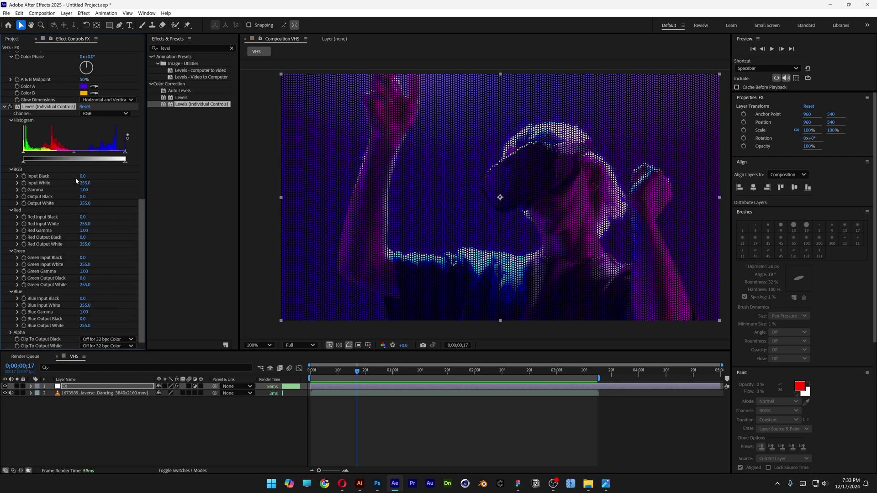
# - In Levels, set the RGB Input Black to -25.5, Input White to 229.5 and Red Input White to 331.5
pyautogui.moveTo(83, 178); pyautogui.dragTo(86, 182)
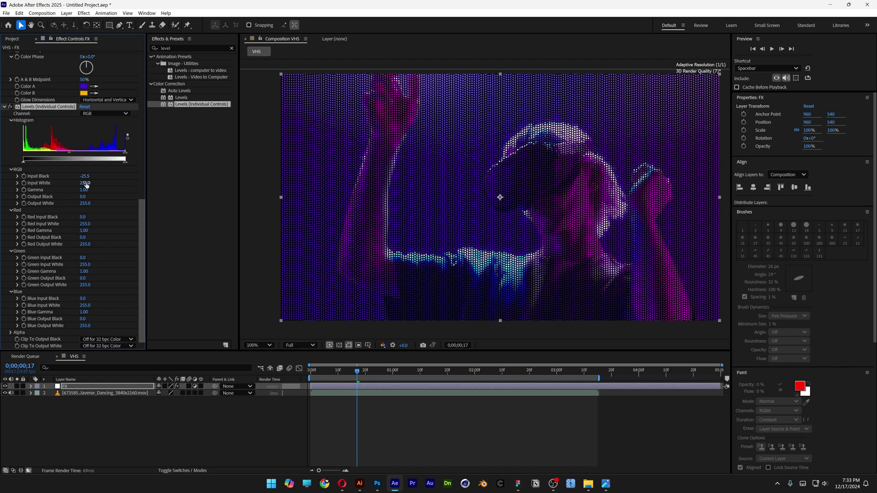
pyautogui.moveTo(85, 184); pyautogui.dragTo(83, 185)
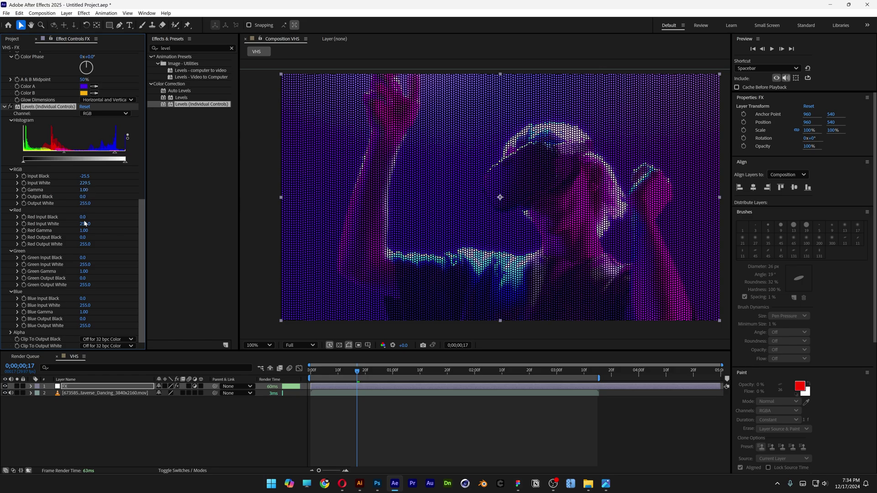
pyautogui.moveTo(87, 225); pyautogui.dragTo(80, 224)
pyautogui.moveTo(437, 374)
pyautogui.mouseDown()
pyautogui.moveTo(446, 373)
pyautogui.moveTo(439, 373)
pyautogui.mouseUp()
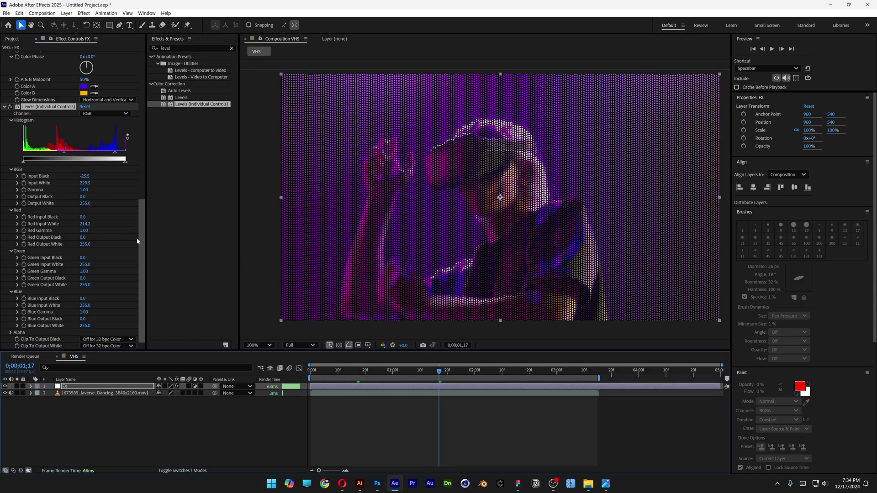
pyautogui.moveTo(85, 224); pyautogui.dragTo(105, 225)
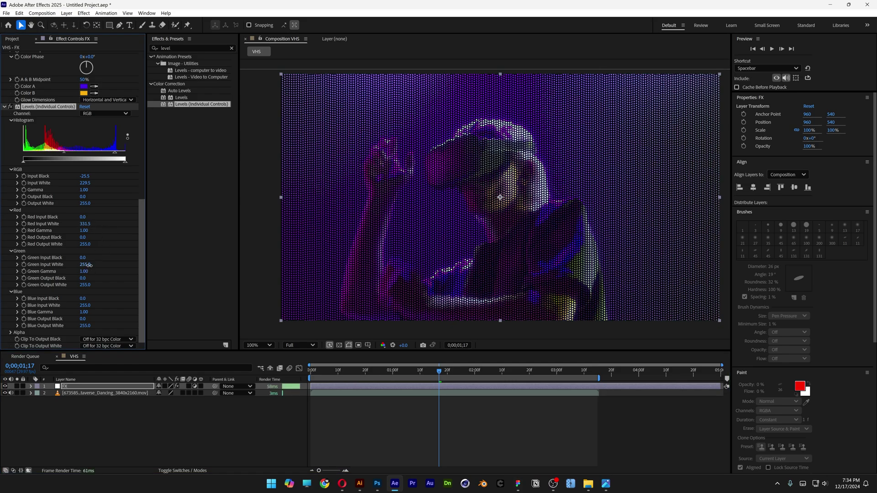
# - In Levels, set Green Input White to 267.8 and Blue Input Black to 68.9, checking another frame
pyautogui.moveTo(89, 266); pyautogui.dragTo(111, 264)
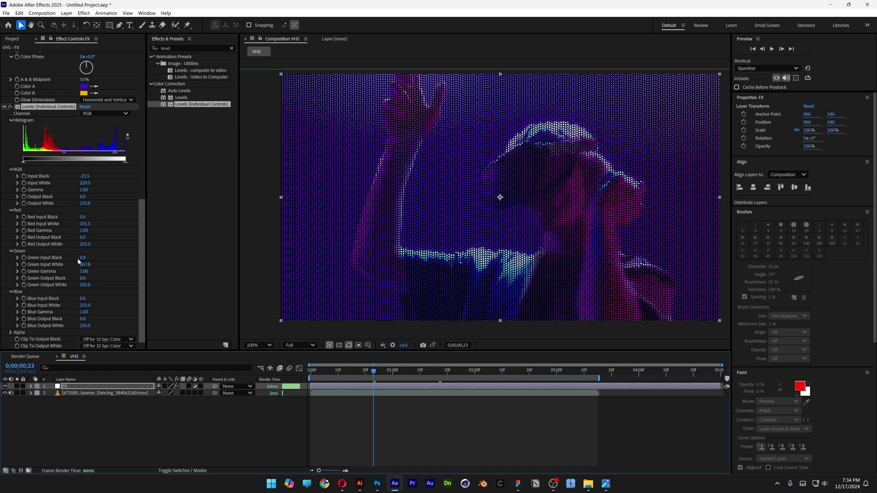
pyautogui.moveTo(81, 258)
pyautogui.mouseDown()
pyautogui.moveTo(91, 259)
pyautogui.moveTo(80, 259)
pyautogui.mouseUp()
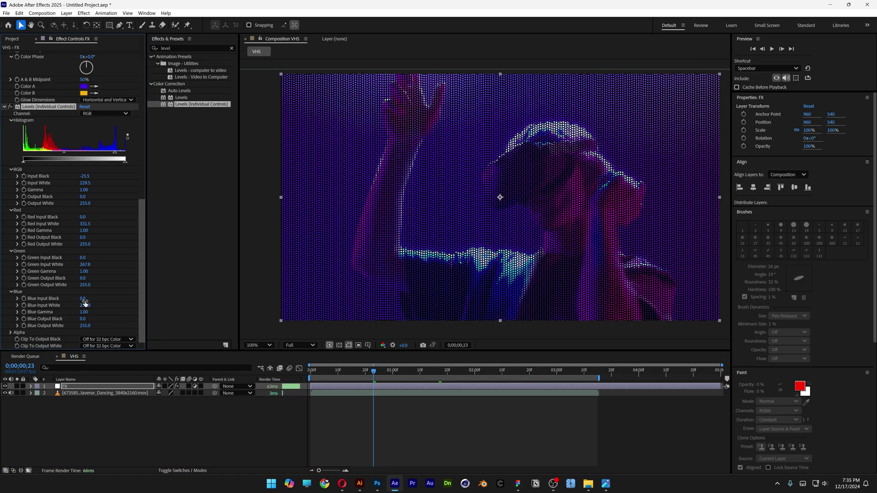
pyautogui.moveTo(83, 299); pyautogui.dragTo(94, 298)
pyautogui.moveTo(464, 370); pyautogui.dragTo(387, 372)
# - Find the Curves effect and apply it to the FX layer below Levels
pyautogui.moveTo(175, 48); pyautogui.dragTo(119, 43)
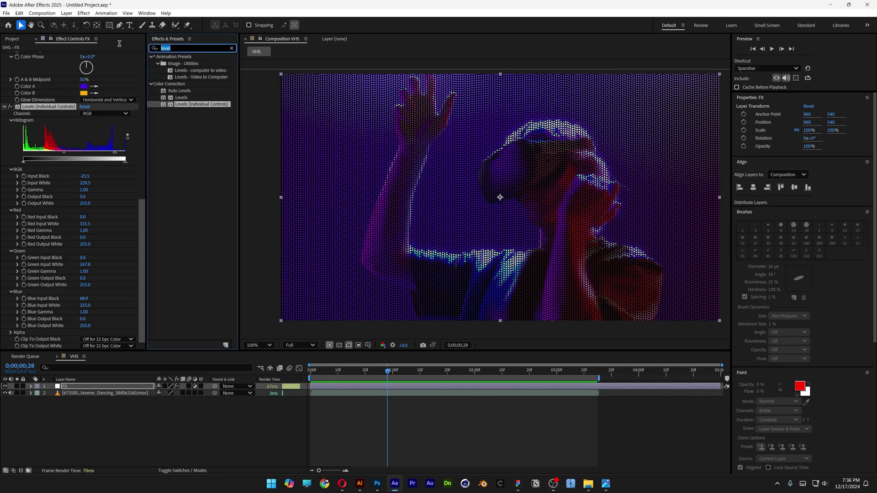
pyautogui.write('curves')
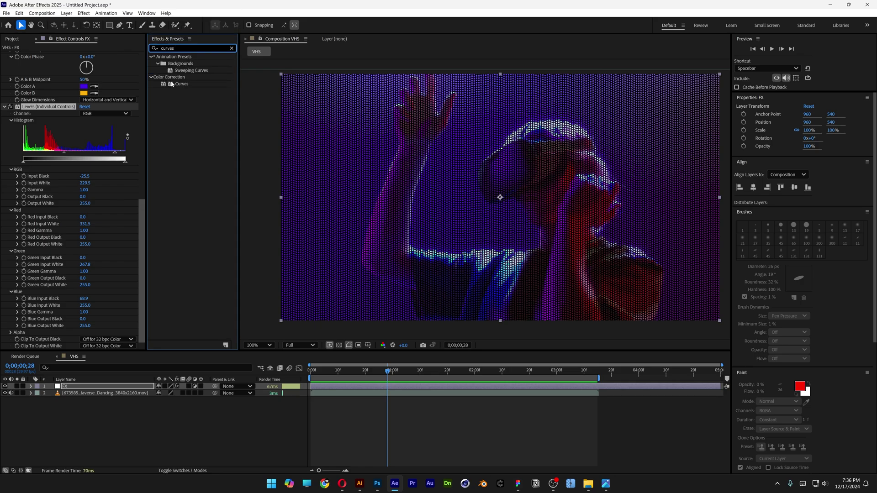
pyautogui.click(178, 85)
pyautogui.moveTo(186, 259); pyautogui.dragTo(89, 387)
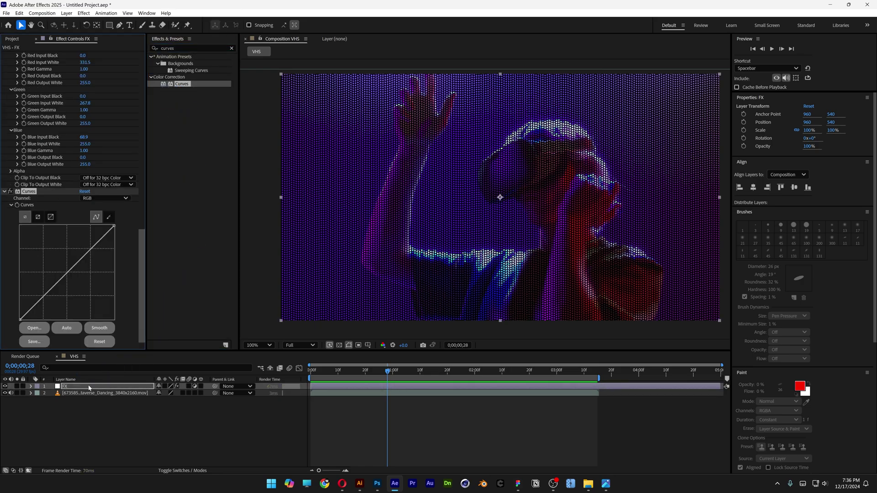
# - Shape the RGB curve with three points, lifting the midtones and flattening the highlights
pyautogui.moveTo(72, 269); pyautogui.dragTo(71, 251)
pyautogui.moveTo(47, 279); pyautogui.dragTo(49, 290)
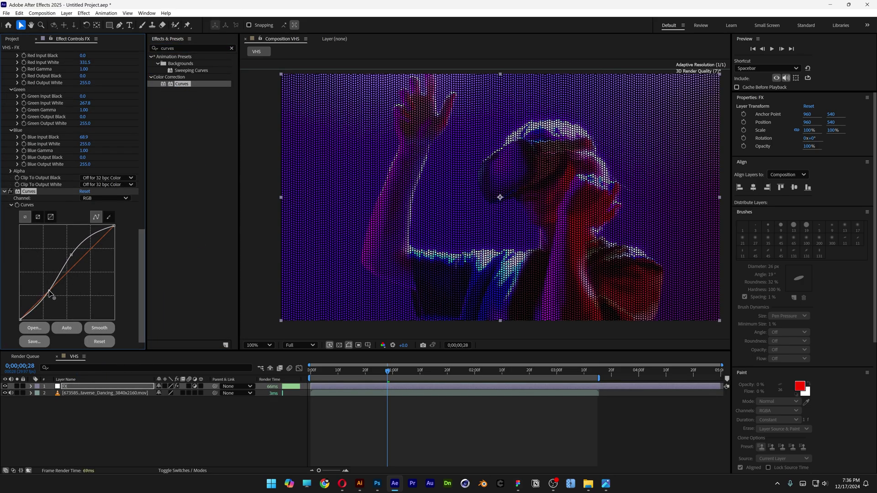
pyautogui.moveTo(73, 252); pyautogui.dragTo(94, 245)
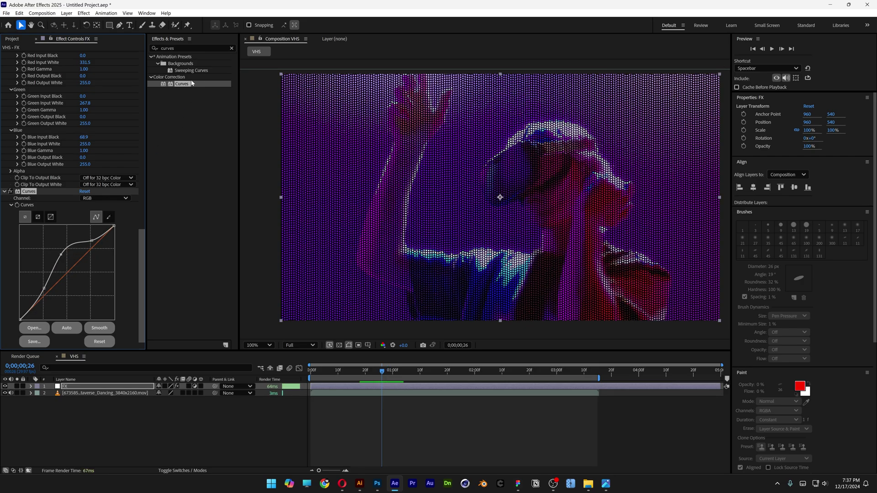
# - Add a second Glow effect to the FX layer below Curves, set its Glow Threshold to 100% and check a frame near 0;00;01;26
pyautogui.click(182, 48)
pyautogui.write('glow')
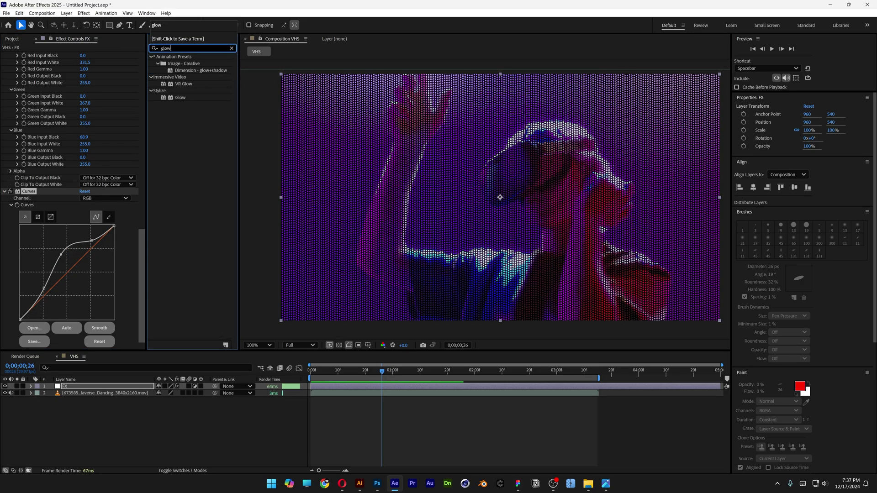
pyautogui.moveTo(180, 97); pyautogui.dragTo(105, 386)
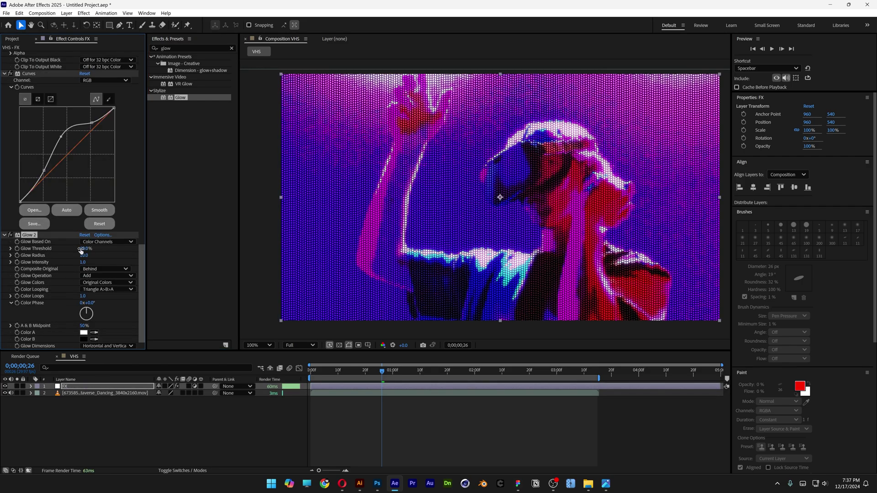
pyautogui.moveTo(80, 250); pyautogui.dragTo(168, 251)
pyautogui.moveTo(382, 370); pyautogui.dragTo(463, 364)
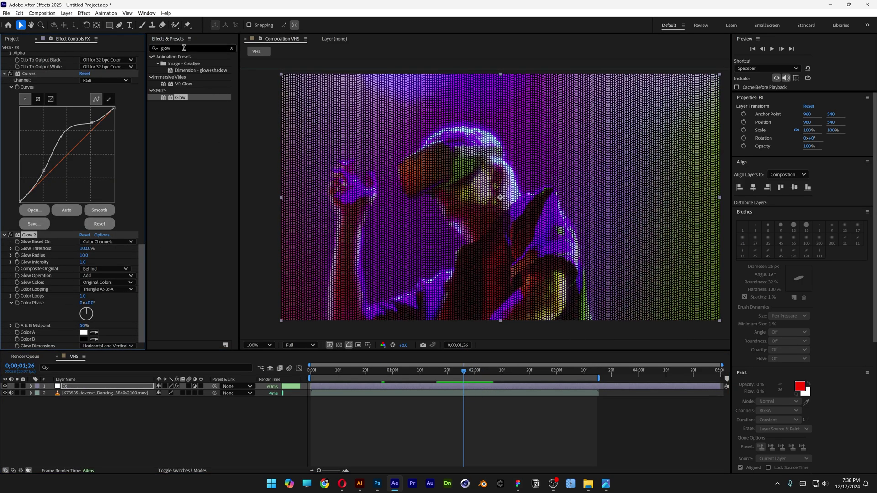
# - Apply Posterize Time to the FX layer, set its Frame Rate to 15 and preview the playback
pyautogui.click(184, 48)
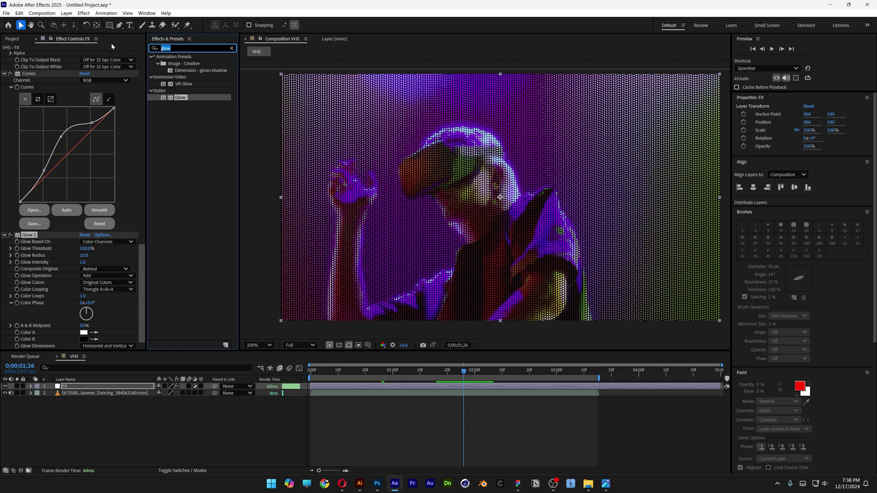
pyautogui.write('posterize t')
pyautogui.moveTo(181, 63); pyautogui.dragTo(105, 387)
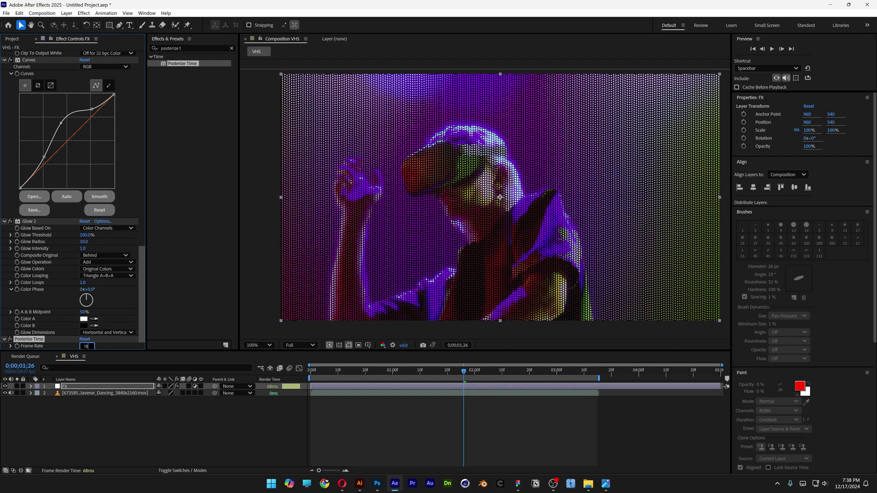
pyautogui.write('15')
pyautogui.press('Return')
pyautogui.press('space')
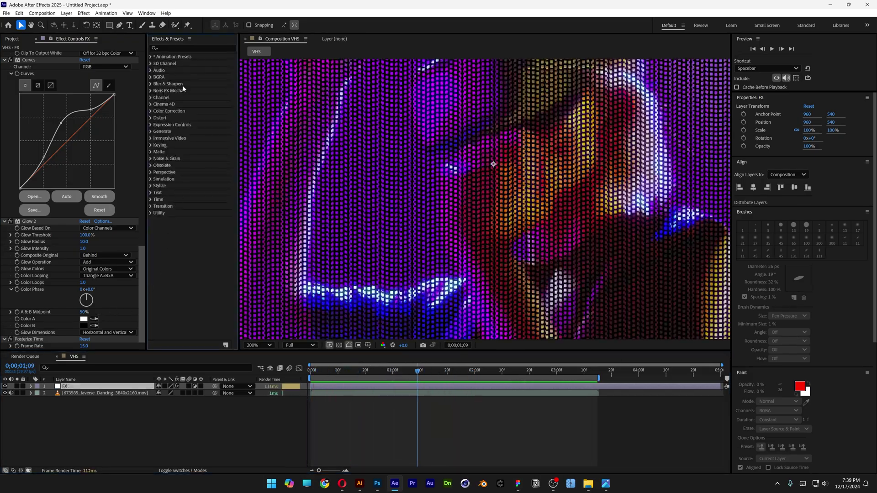
# - Apply the Add Grain effect to the FX layer and set its Viewing Mode to Final Output
pyautogui.click(177, 47)
pyautogui.write('grain')
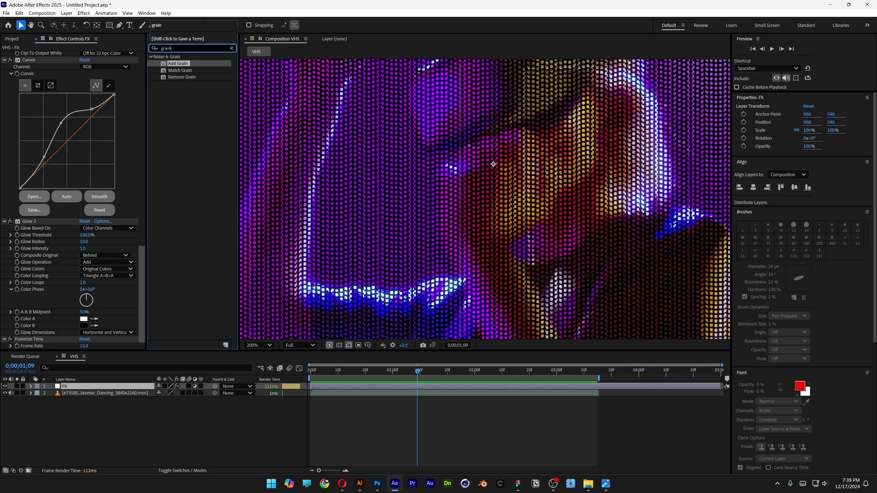
pyautogui.moveTo(181, 67); pyautogui.dragTo(109, 386)
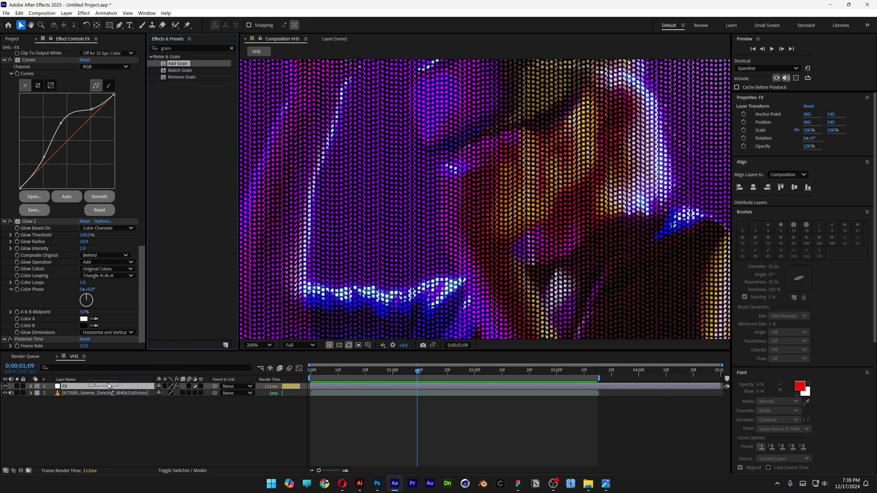
pyautogui.click(110, 258)
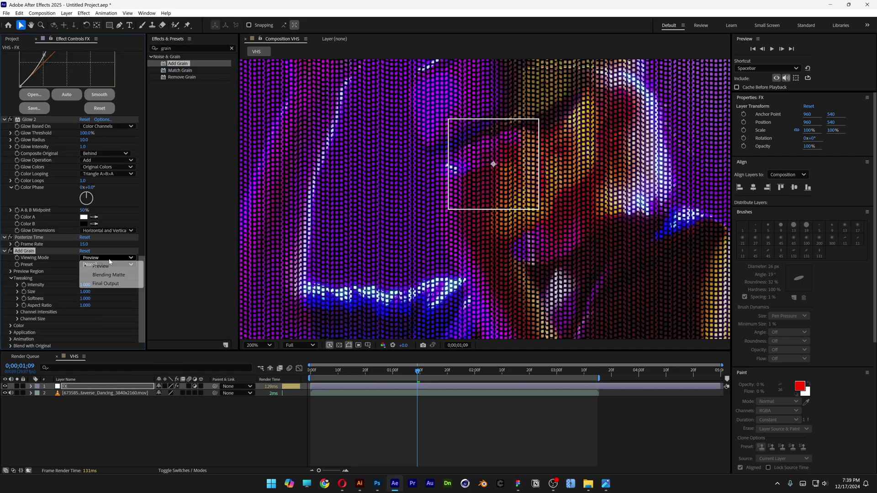
pyautogui.click(117, 286)
pyautogui.press('.')
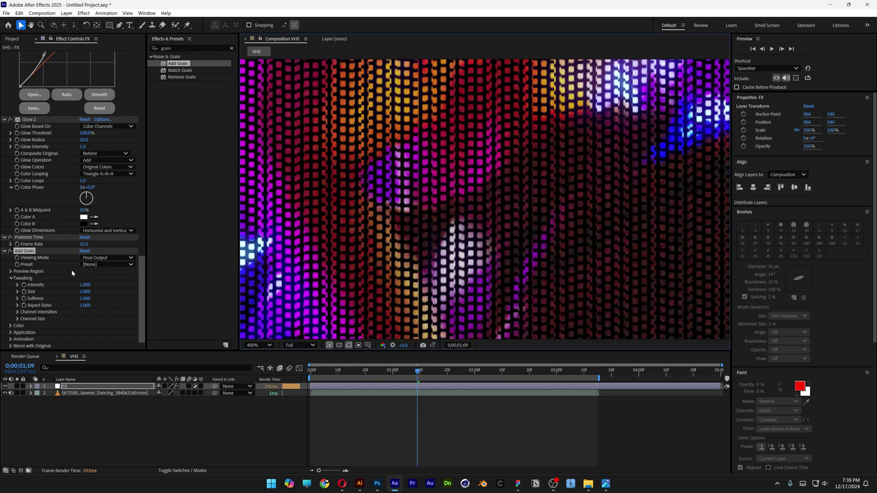
# - In Add Grain's Tweaking settings, set Intensity to 4.600, Size to 0.600 and Aspect Ratio to 1.400
pyautogui.moveTo(84, 286); pyautogui.dragTo(105, 292)
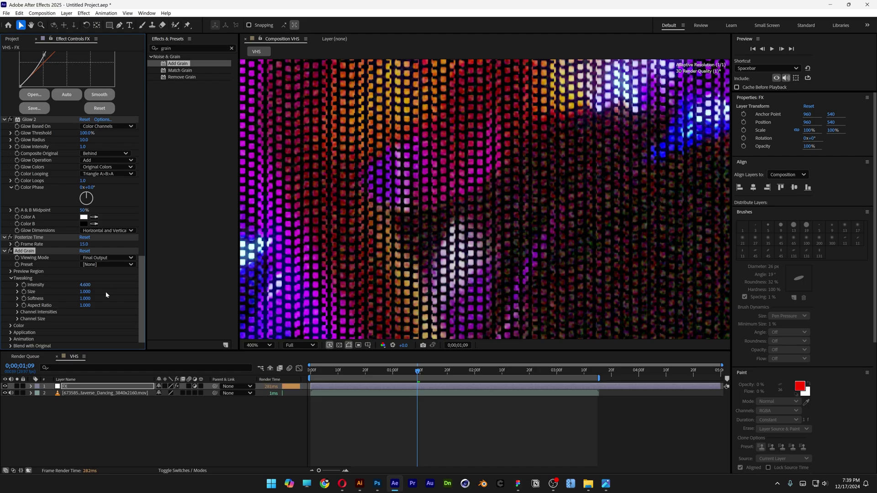
pyautogui.moveTo(81, 292); pyautogui.dragTo(80, 292)
pyautogui.moveTo(85, 305); pyautogui.dragTo(94, 305)
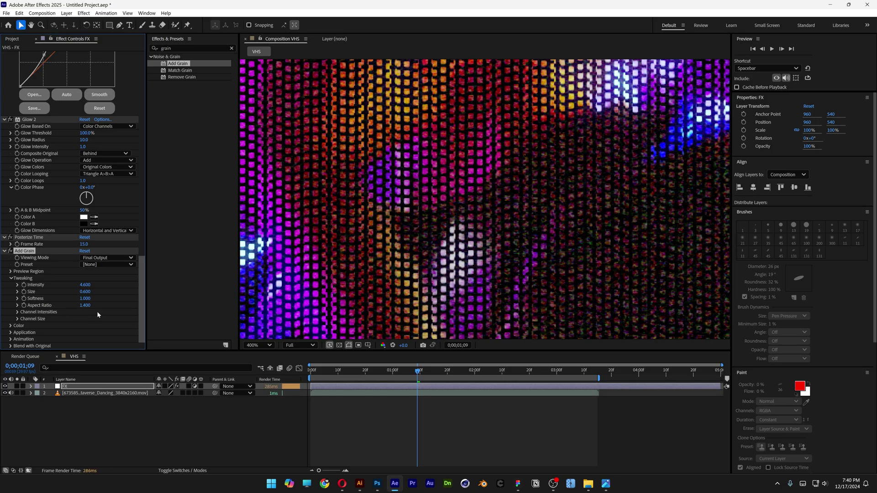